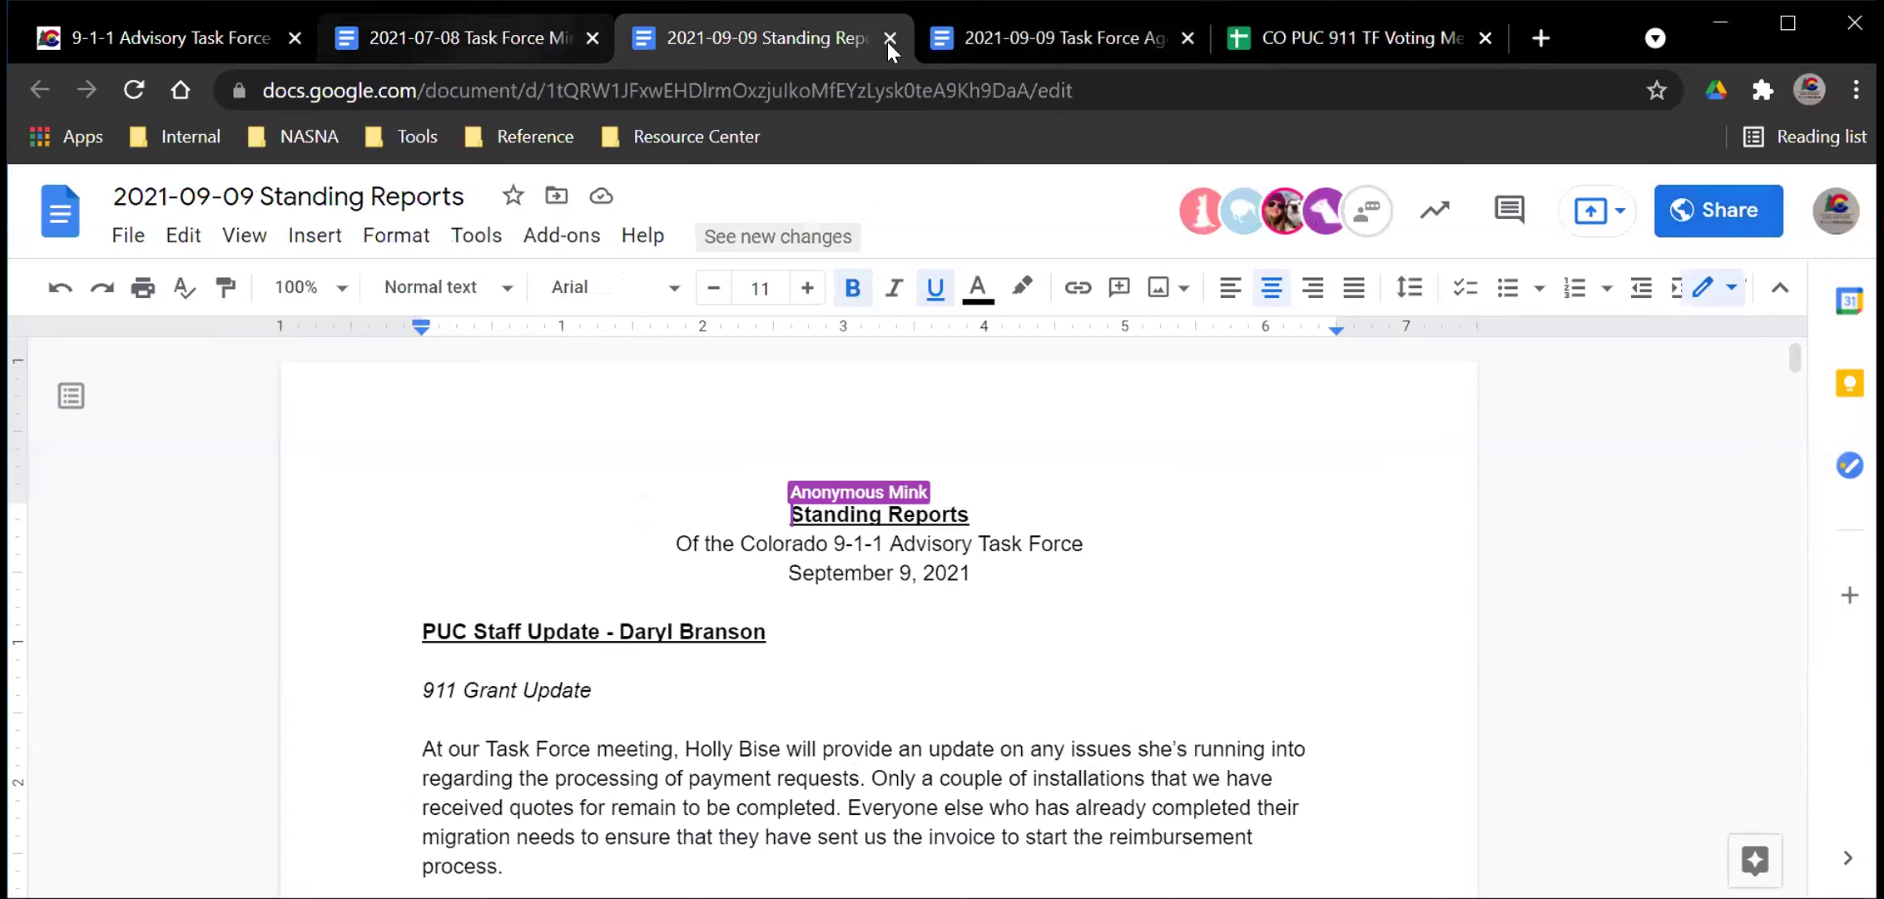
- Review the Preliminary Matters and Presentations items in the 2021-09-09 Task Force Agenda
{"action": "left_click", "coordinate": [1042, 35]}
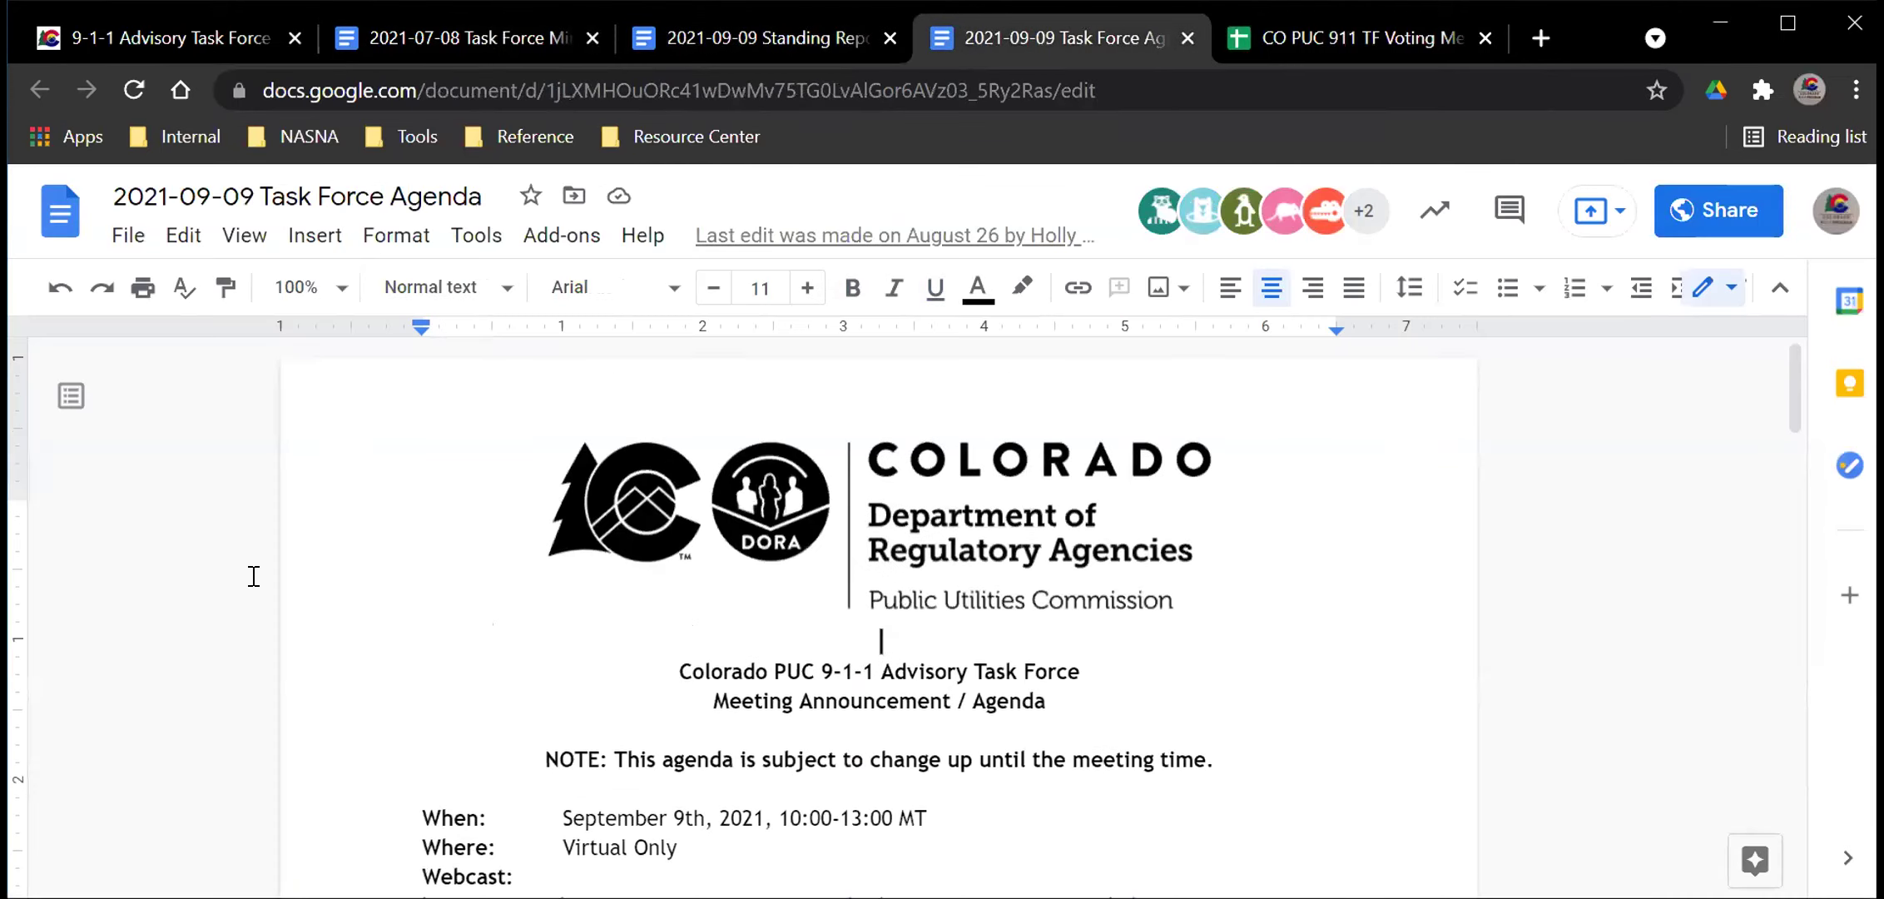
{"action": "scroll", "coordinate": [252, 578], "scroll_direction": "down", "scroll_amount": 7}
{"action": "scroll", "coordinate": [251, 579], "scroll_direction": "down", "scroll_amount": 3}
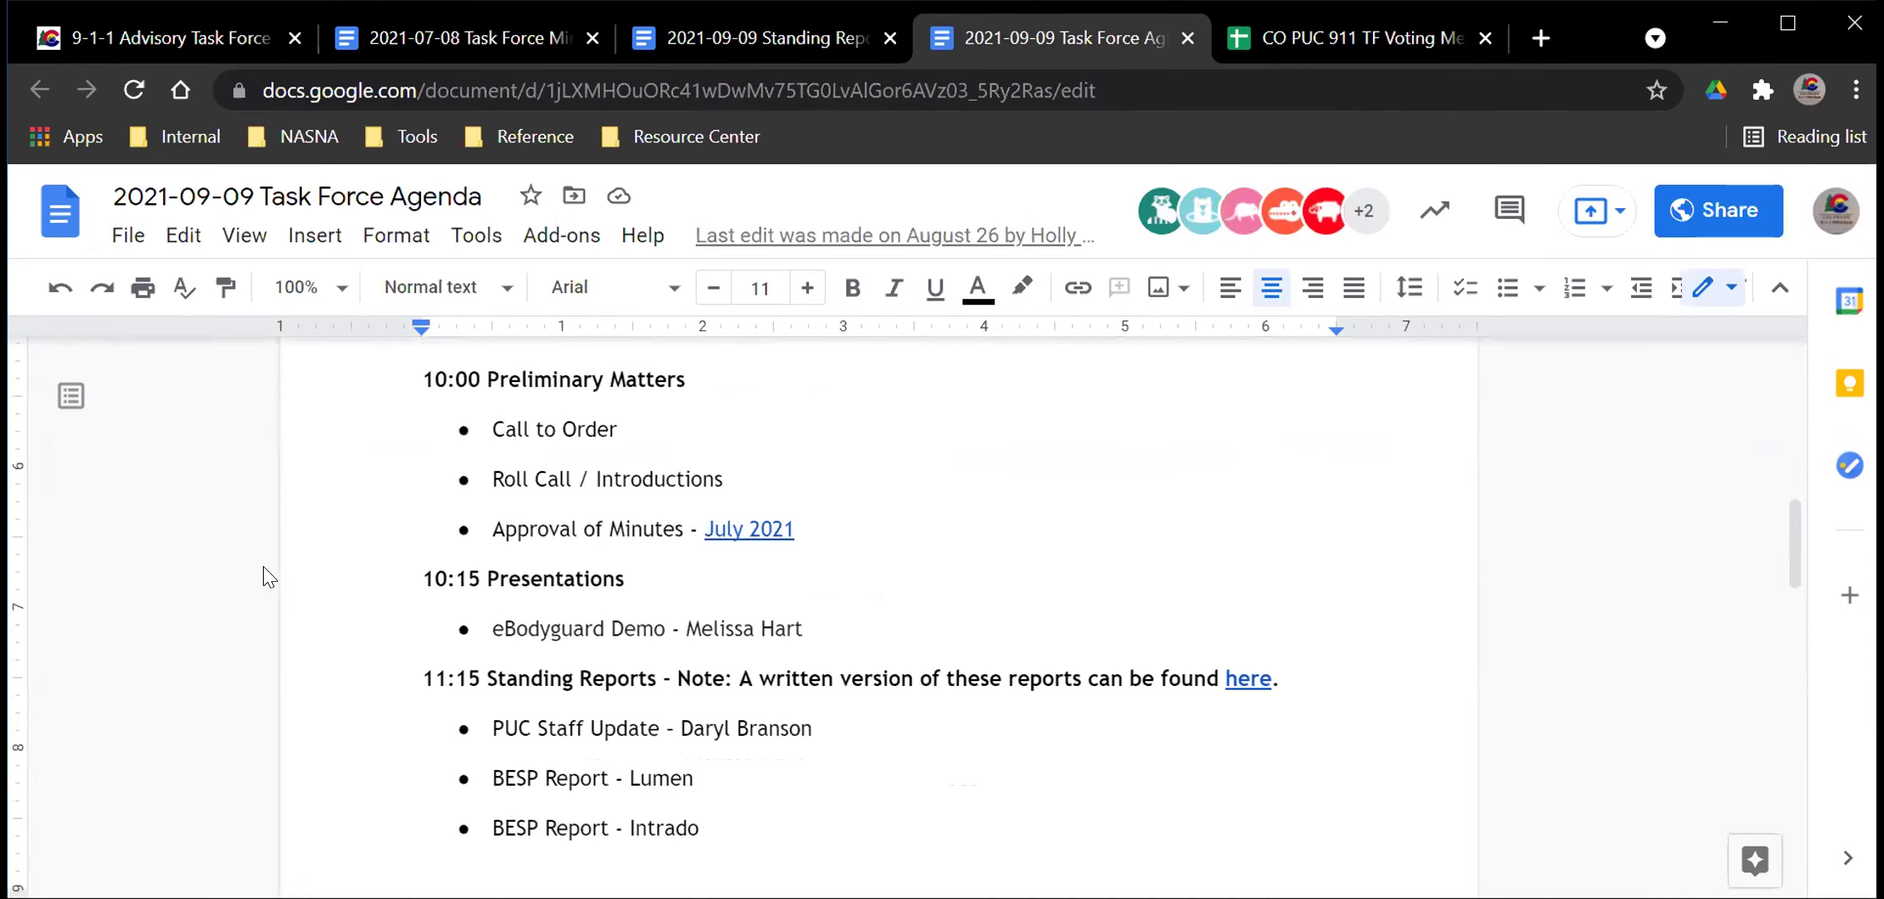
- In the voting membership roster's Roster 2021 sheet, tick September attendance for the present members from CML through ILEC
{"action": "left_click", "coordinate": [1391, 31]}
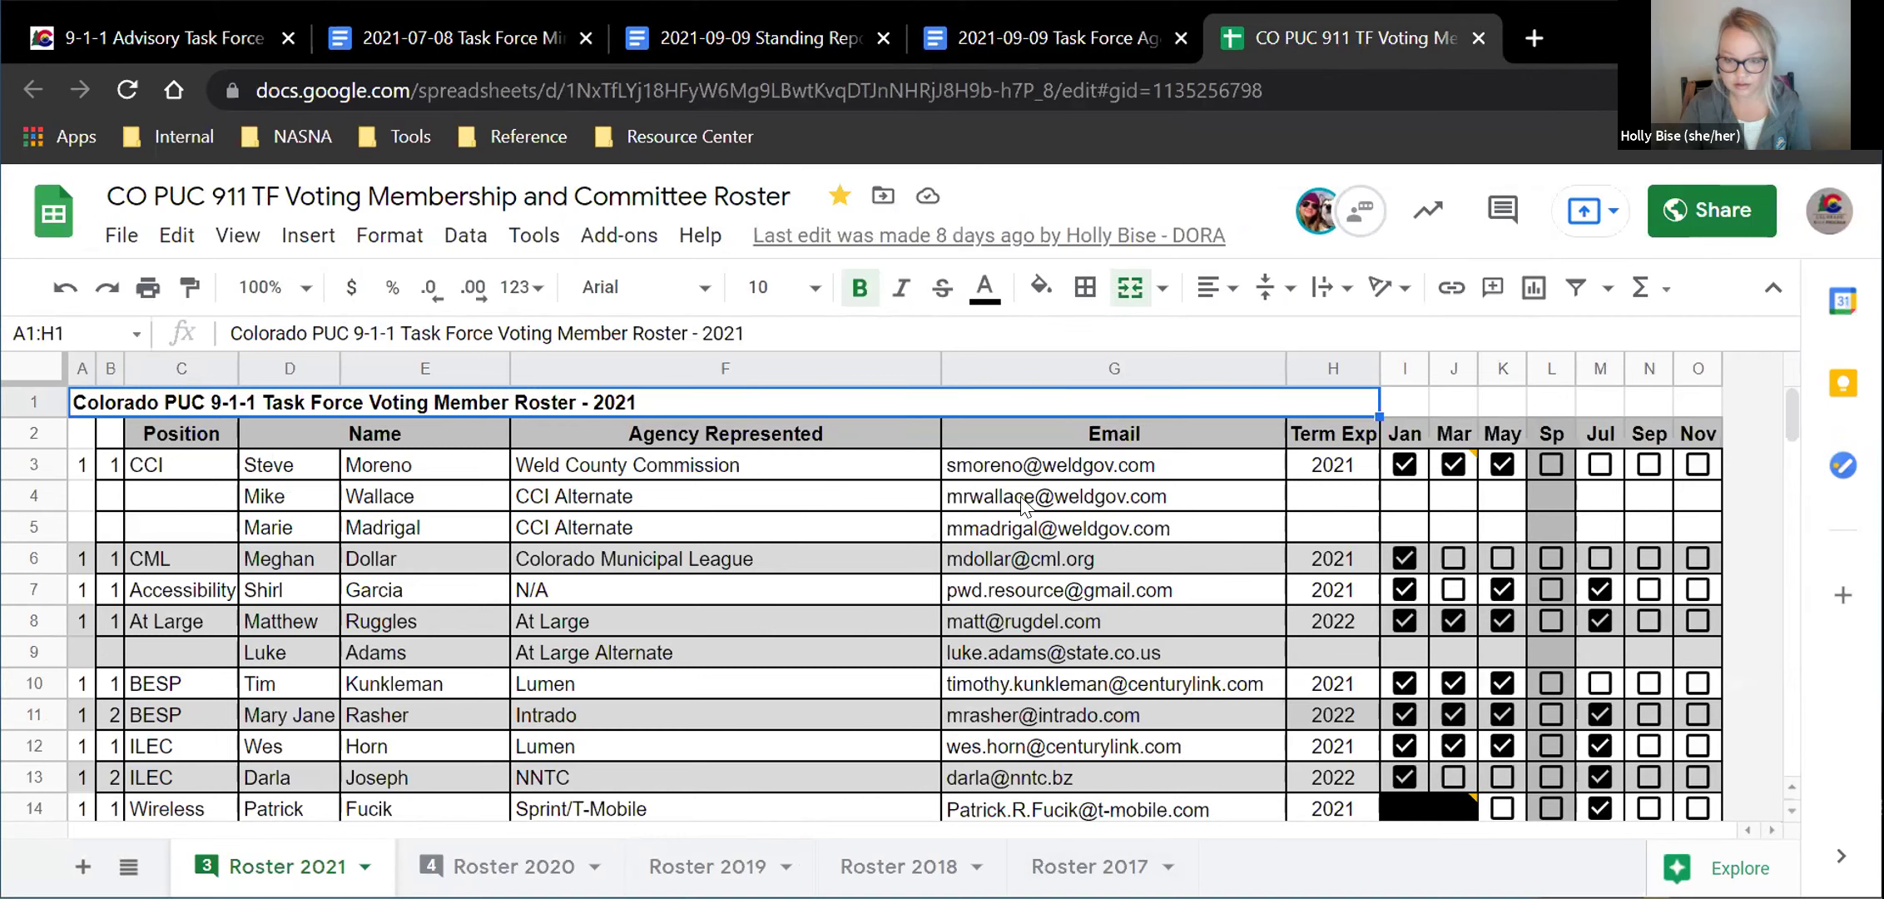
{"action": "left_click", "coordinate": [170, 481]}
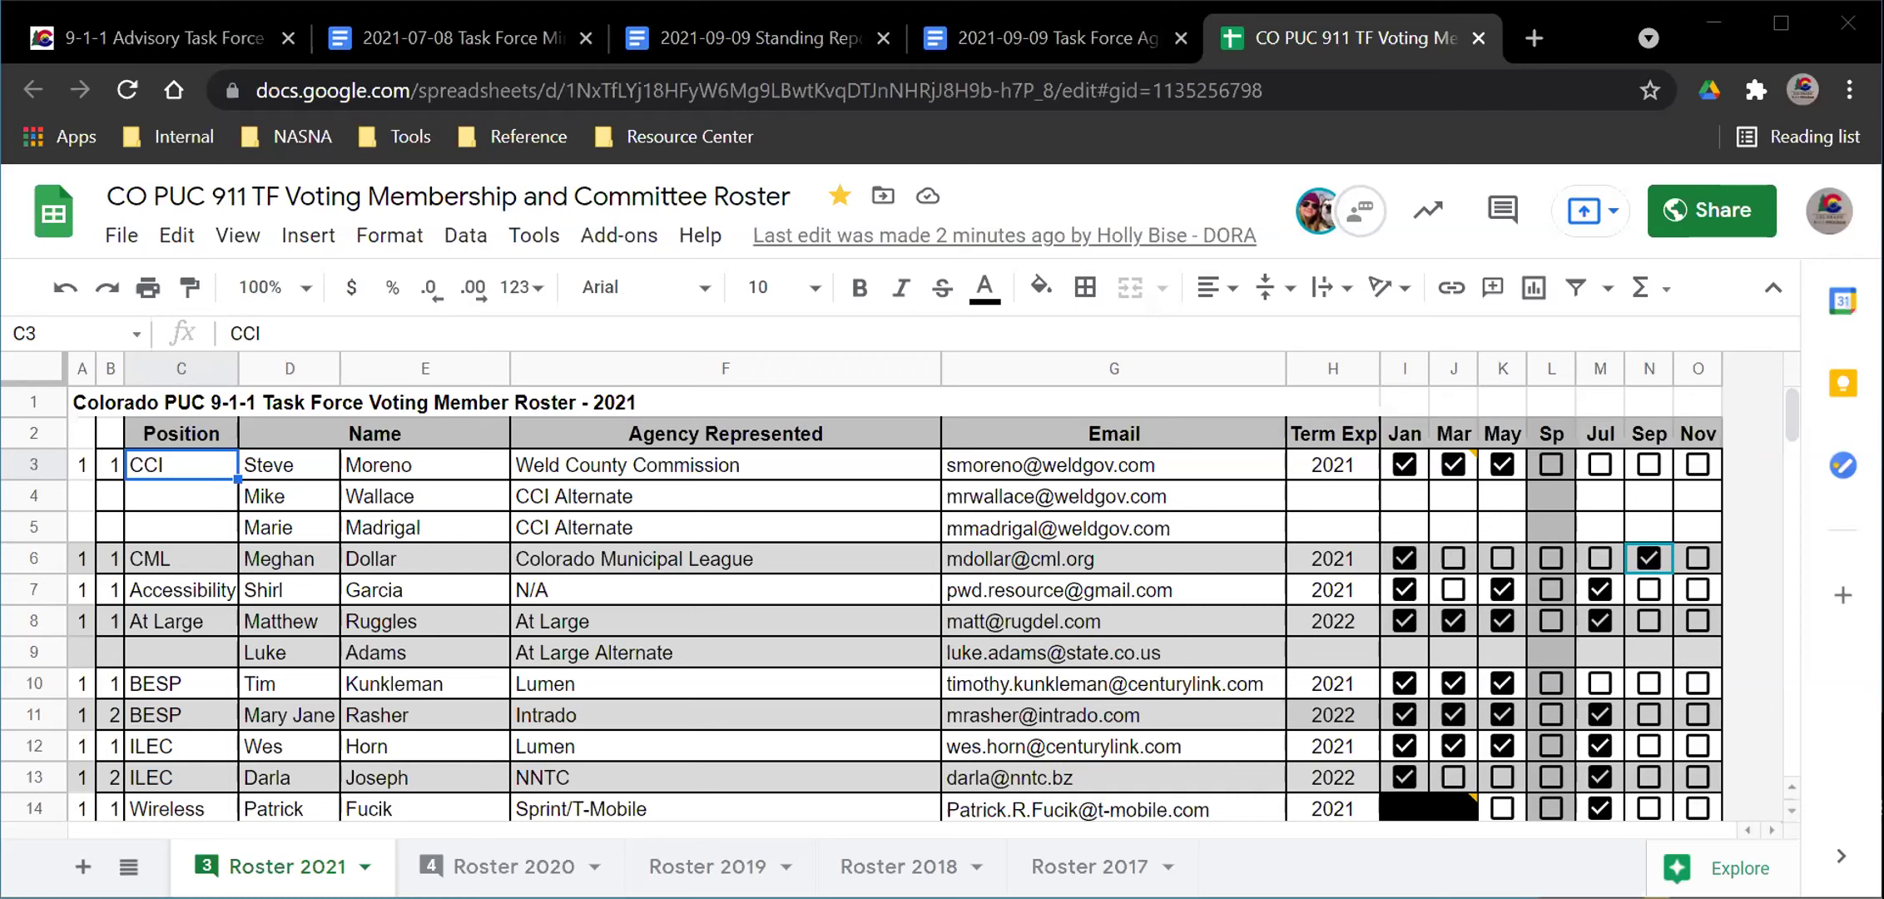
{"action": "left_click", "coordinate": [1649, 589]}
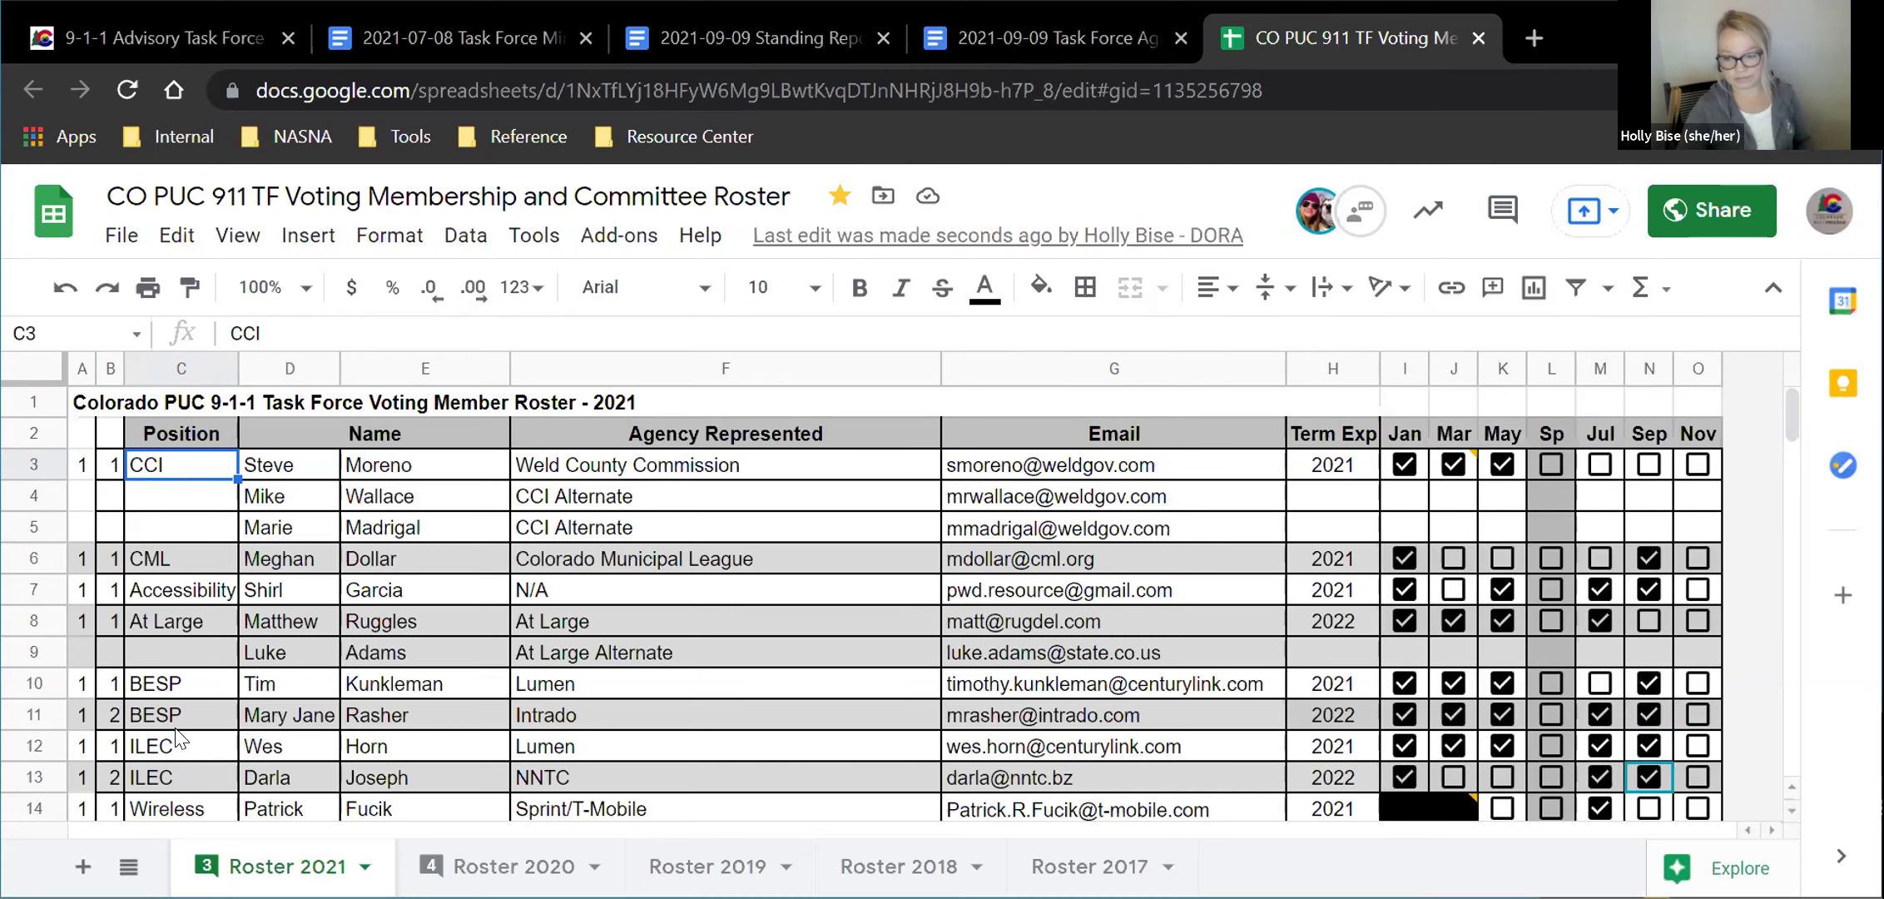
- Tick September attendance for the present members from the Wireless rows down through Eagle County 9-1-1
{"action": "scroll", "coordinate": [175, 728], "scroll_direction": "down", "scroll_amount": 1}
{"action": "scroll", "coordinate": [175, 727], "scroll_direction": "down", "scroll_amount": 1}
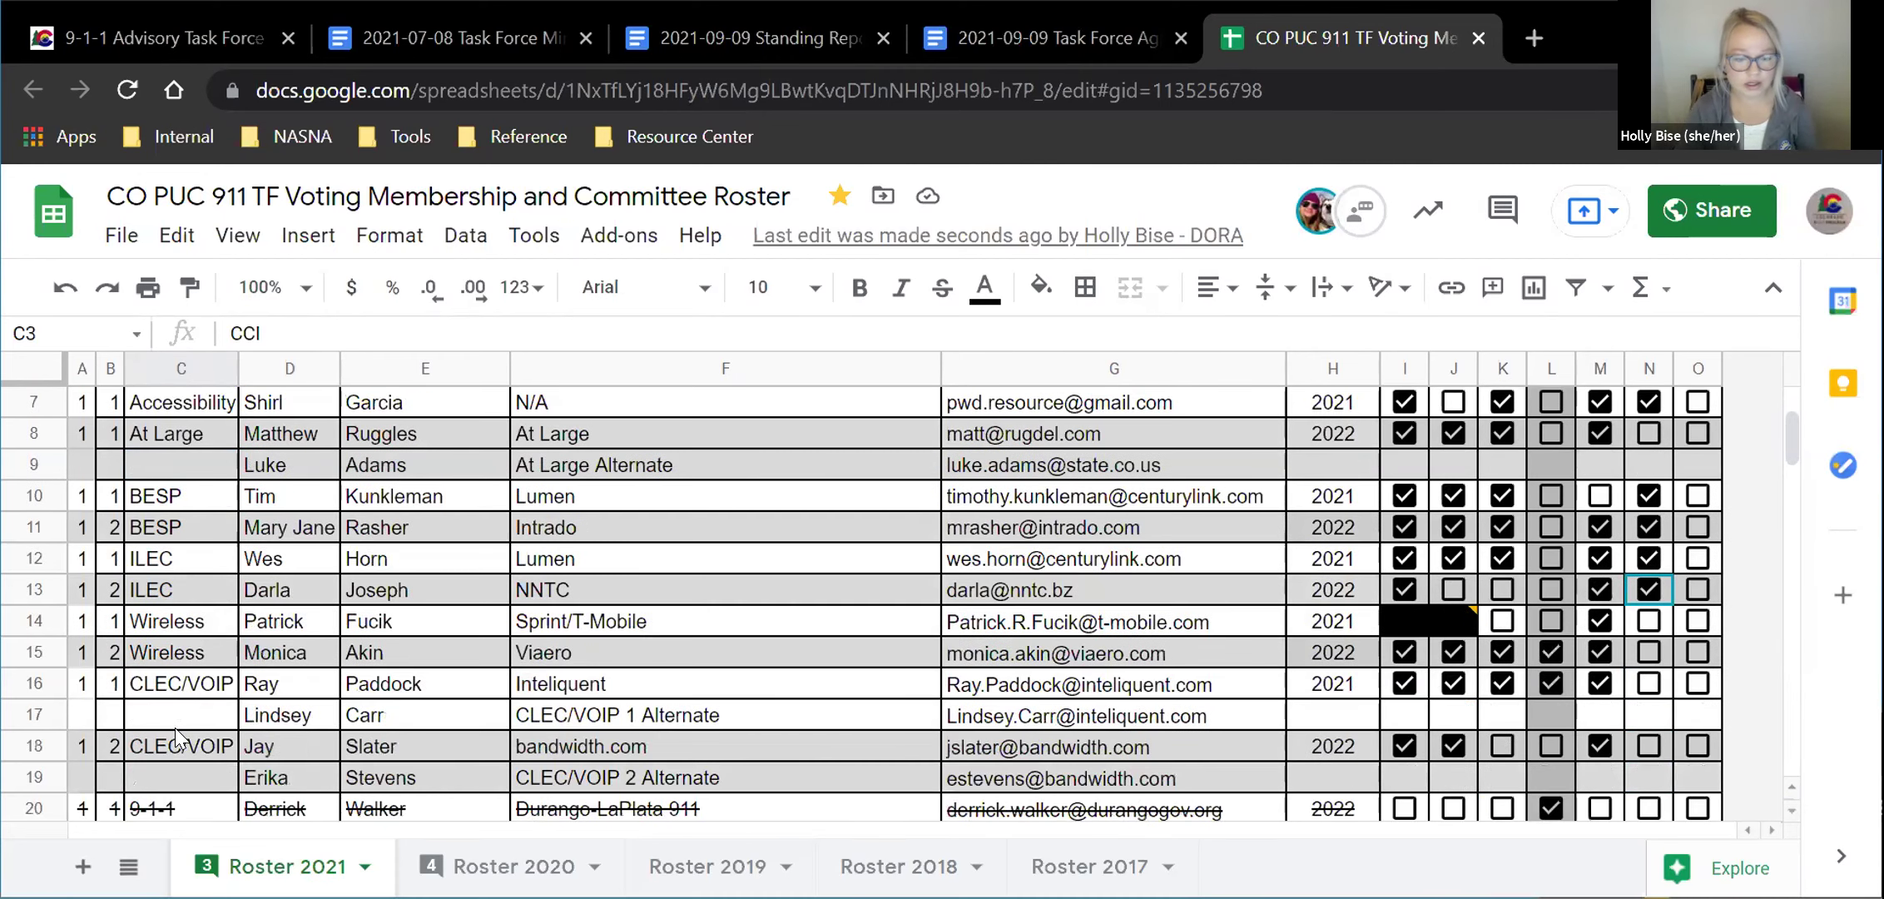
{"action": "scroll", "coordinate": [190, 500], "scroll_direction": "down", "scroll_amount": 1}
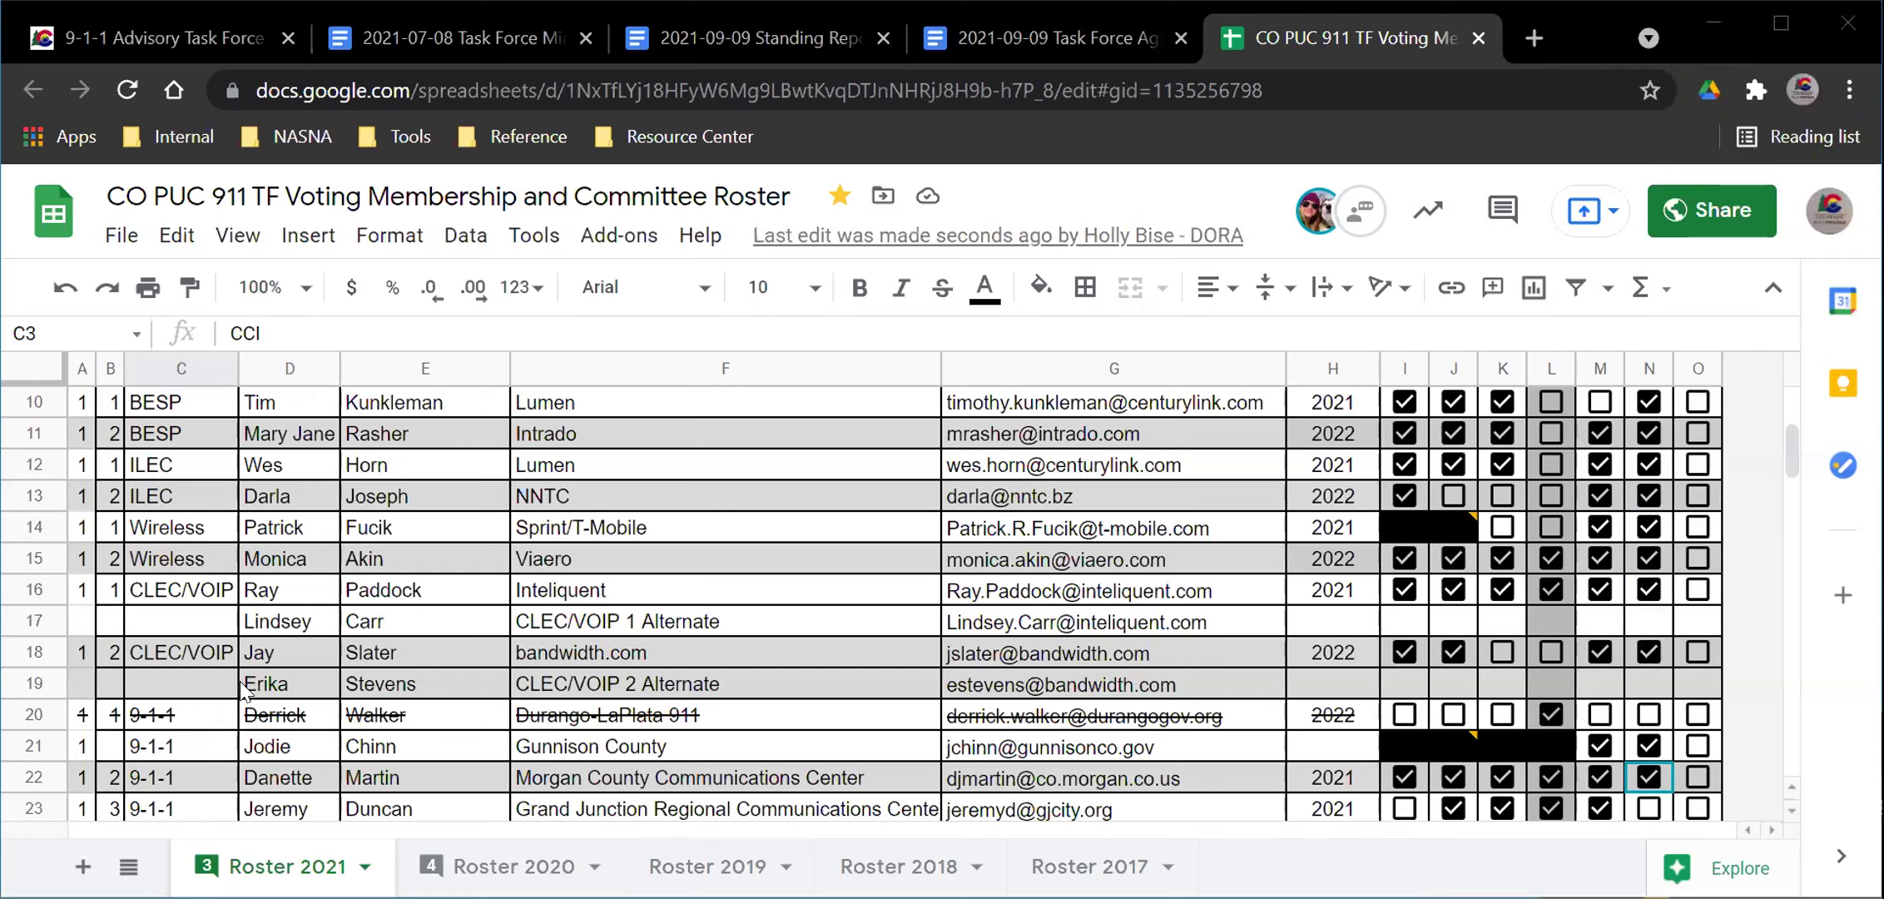
{"action": "left_click", "coordinate": [1649, 808]}
{"action": "scroll", "coordinate": [526, 467], "scroll_direction": "down", "scroll_amount": 1}
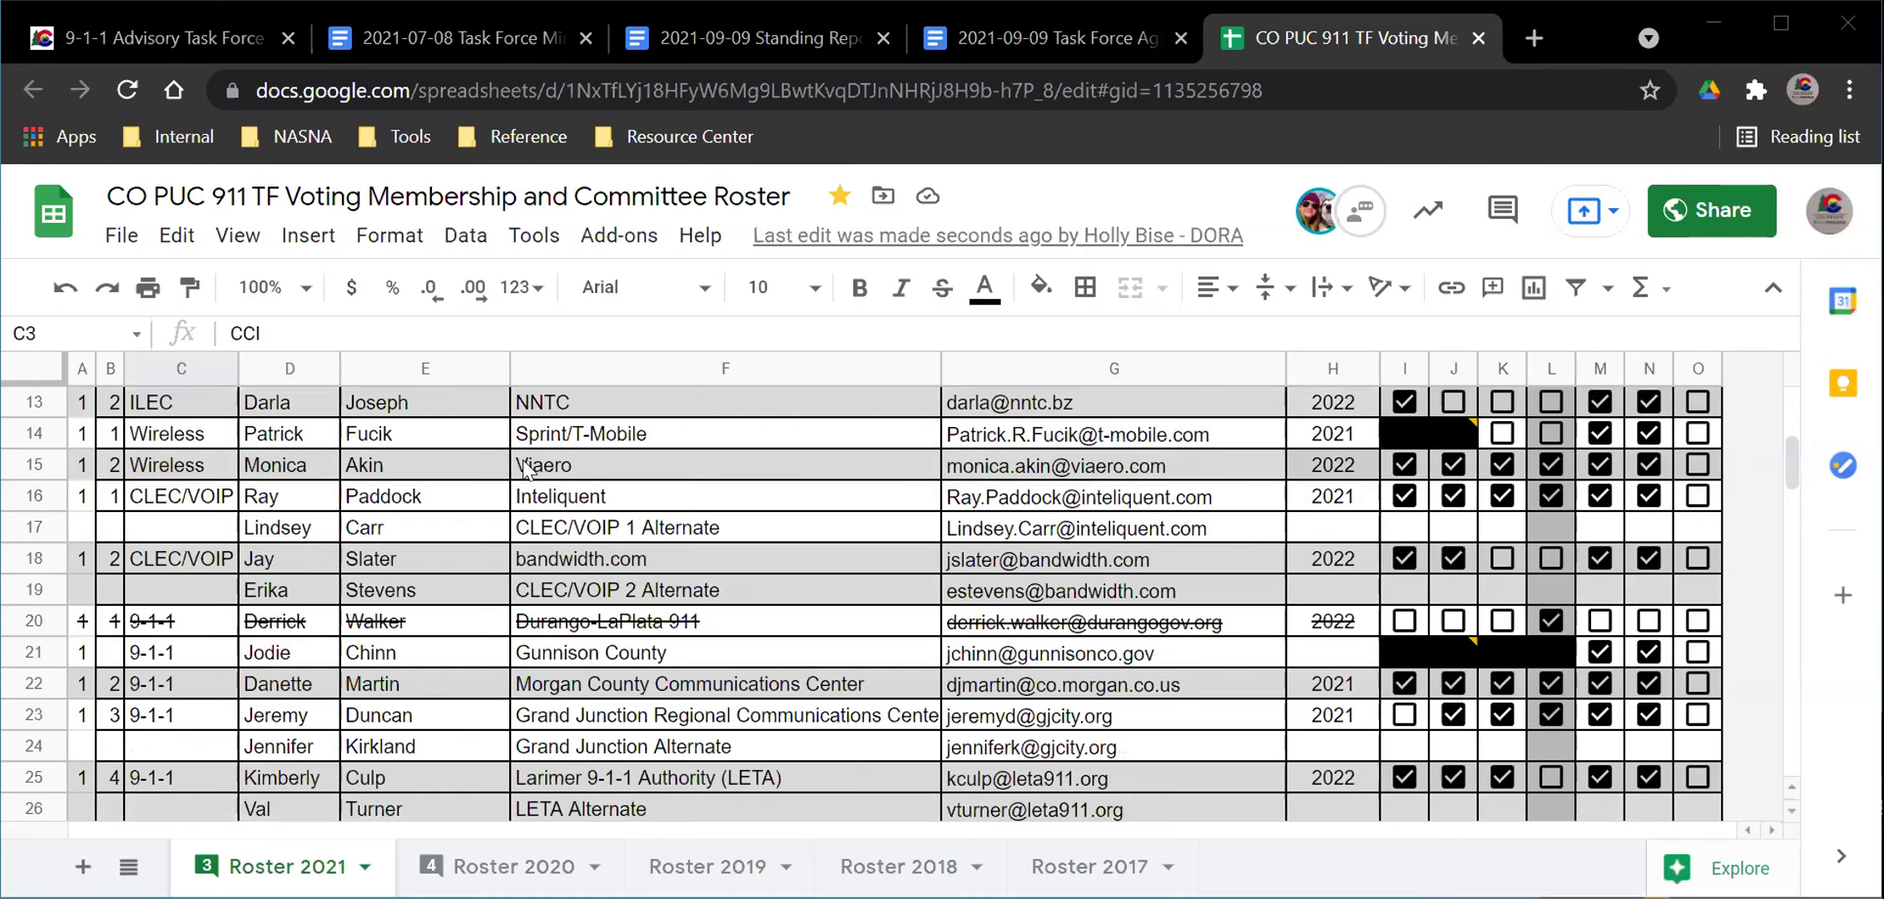
{"action": "scroll", "coordinate": [526, 468], "scroll_direction": "down", "scroll_amount": 3}
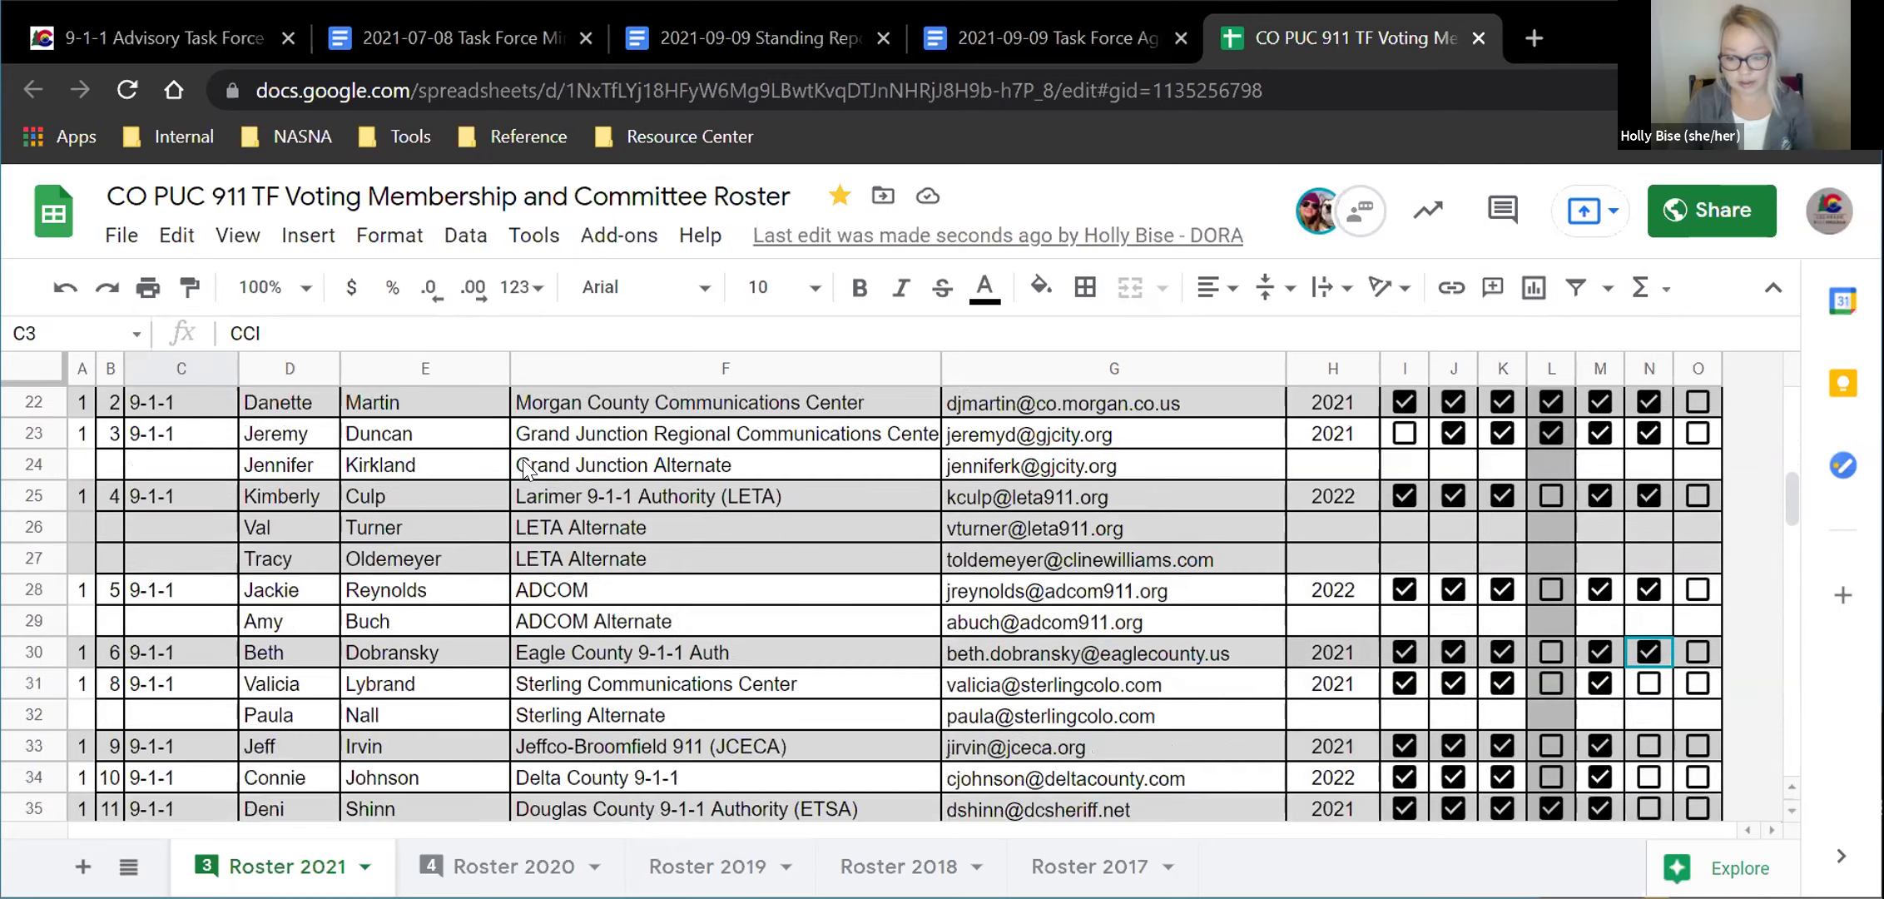
- Tick September attendance for Sterling Communications Center and Jeffco-Broomfield 911
{"action": "scroll", "coordinate": [526, 467], "scroll_direction": "down", "scroll_amount": 1}
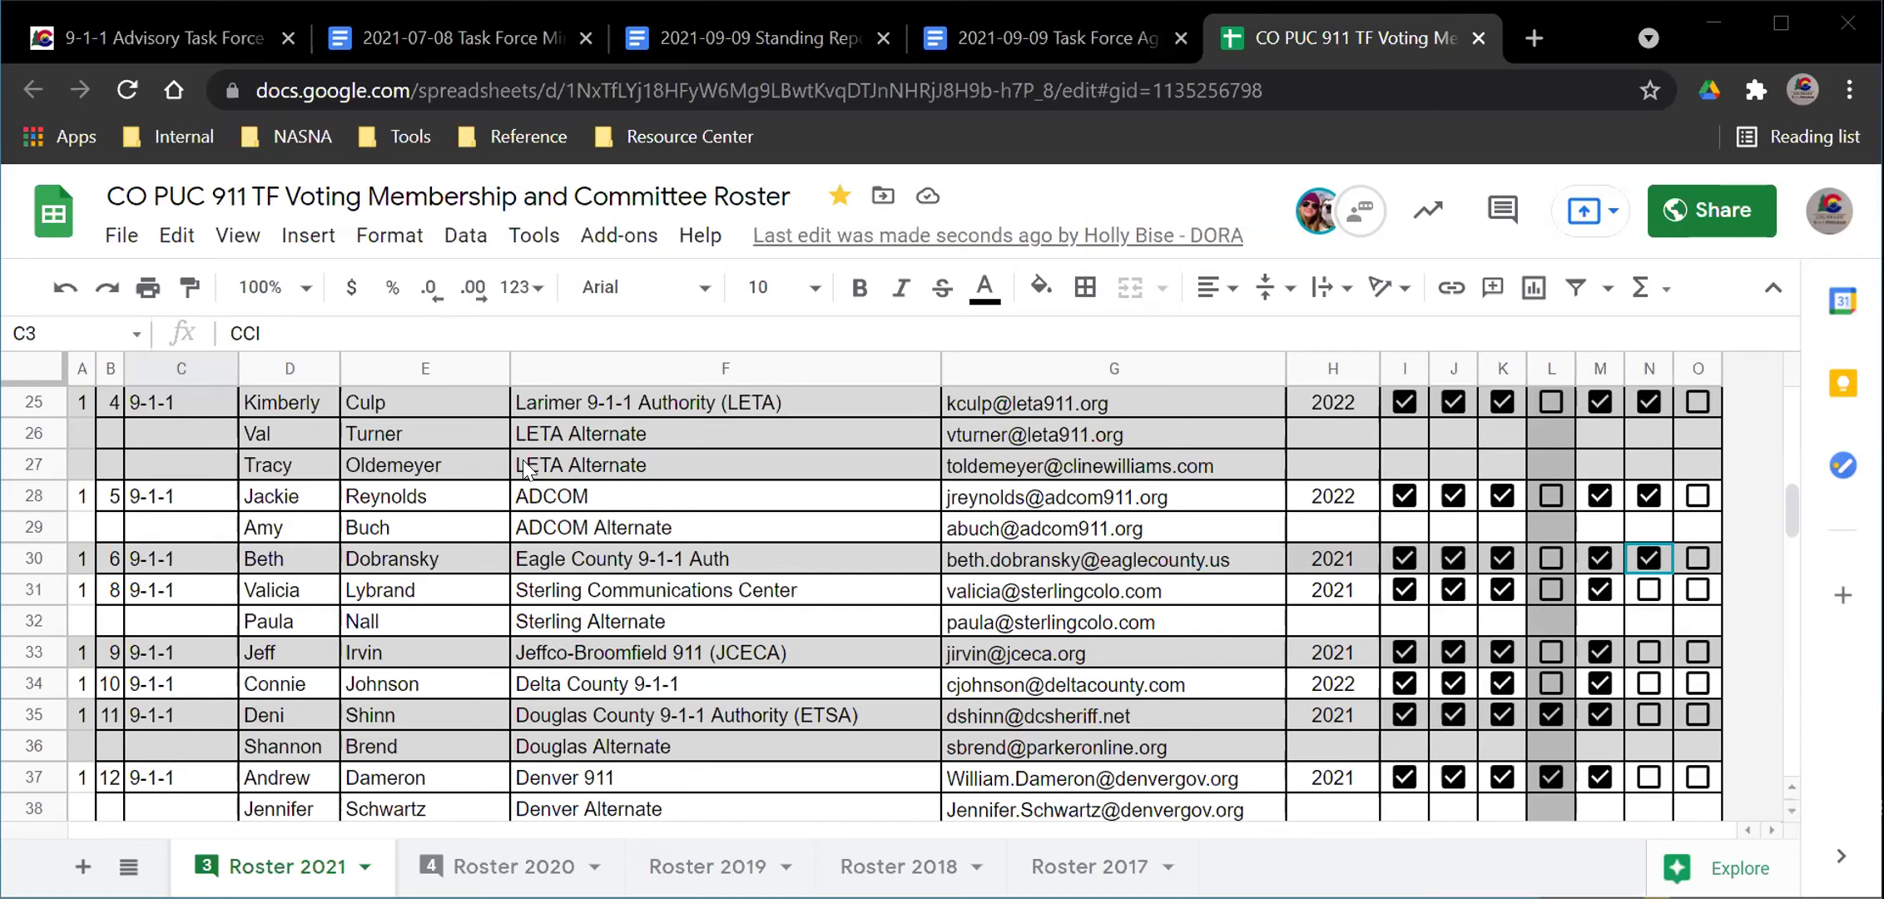
{"action": "key", "text": "Down"}
{"action": "key", "text": "space"}
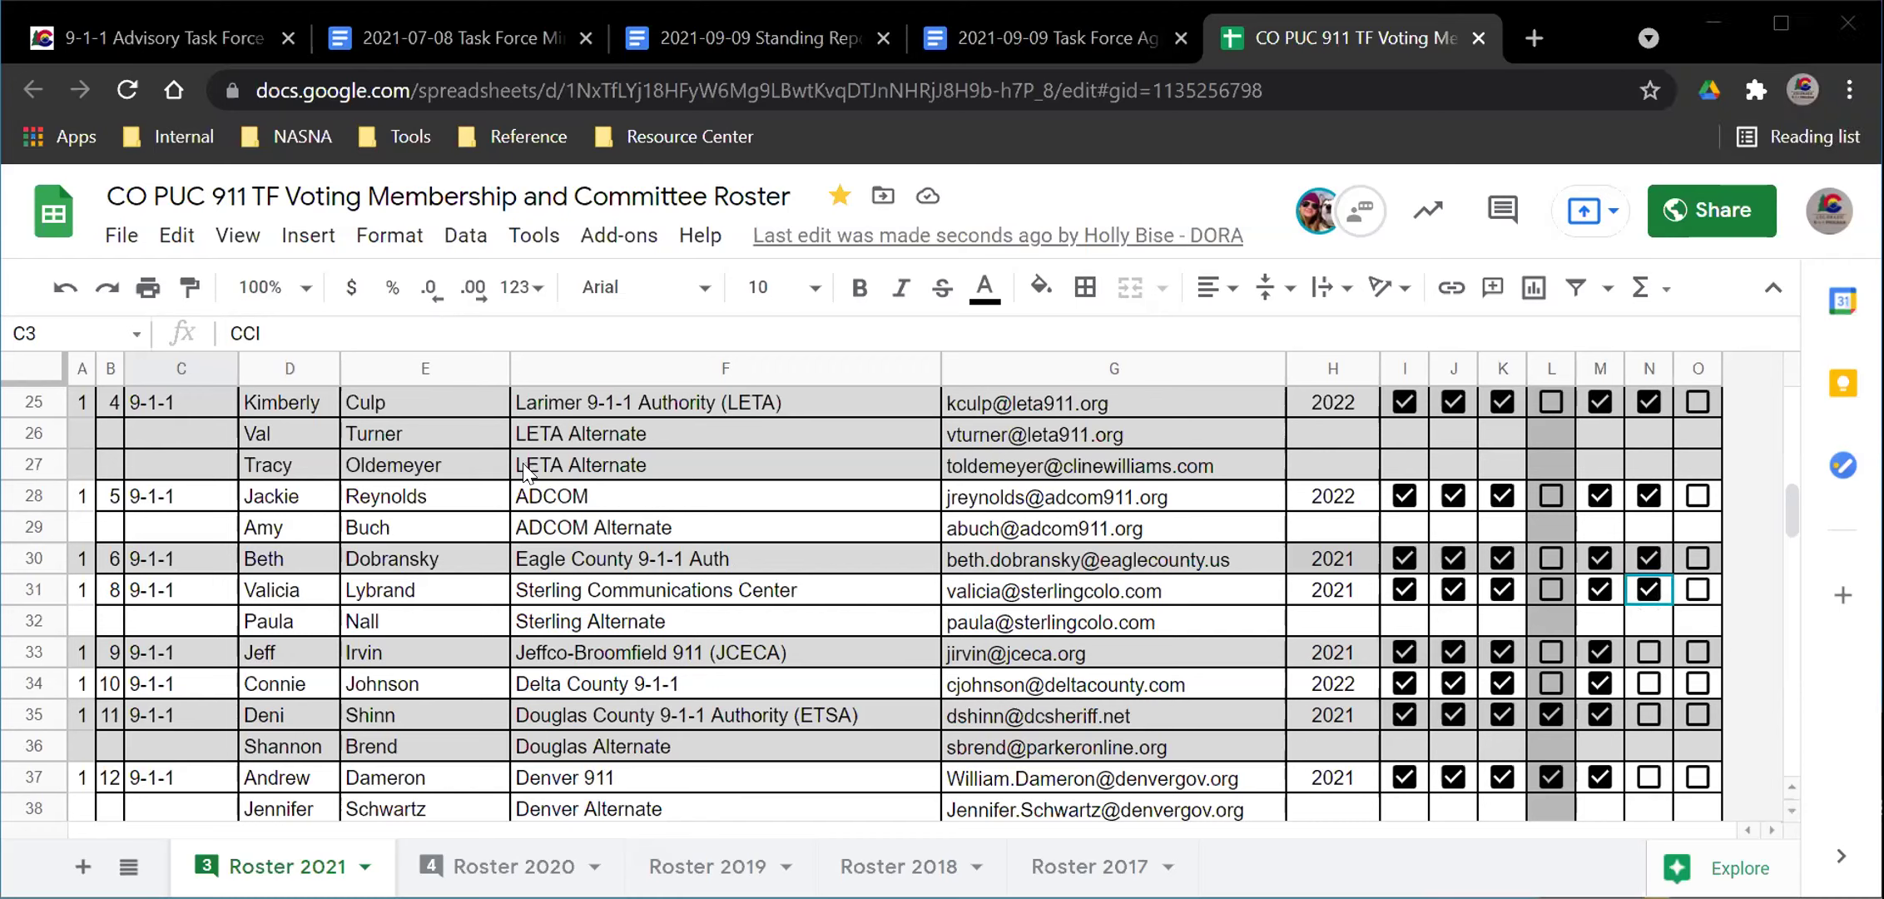
{"action": "key", "text": "Down"}
{"action": "key", "text": "Down"}
{"action": "scroll", "coordinate": [524, 471], "scroll_direction": "down", "scroll_amount": 1}
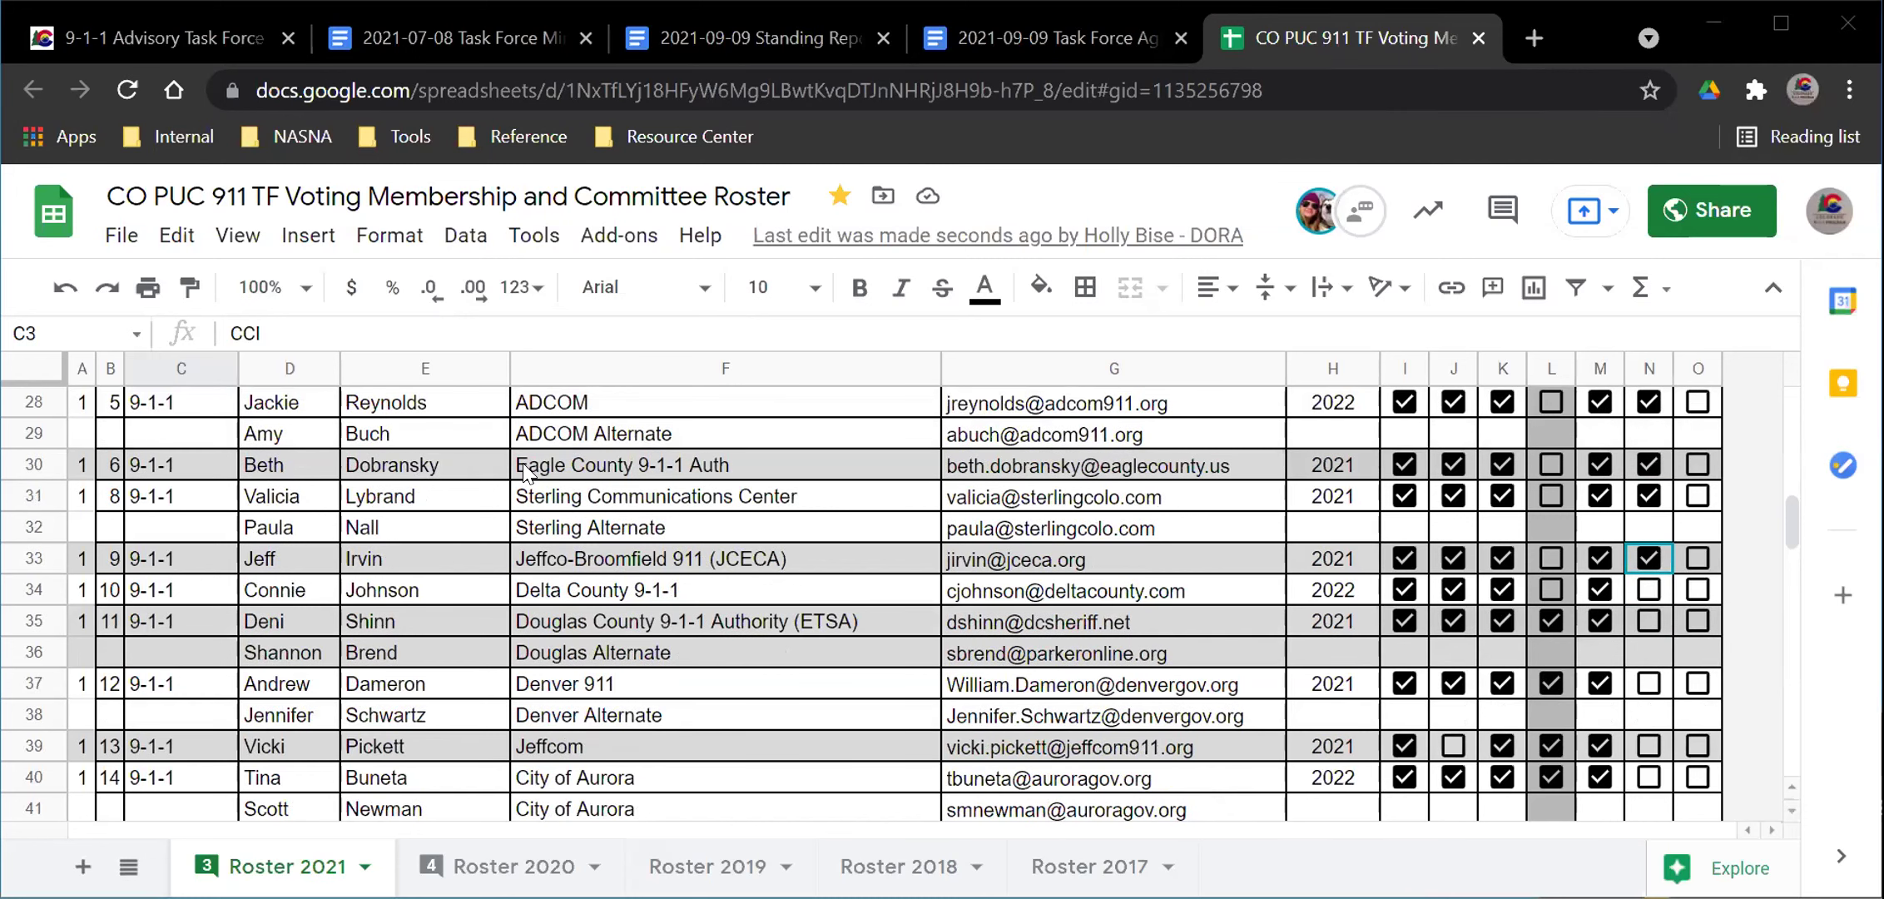
- Tick September attendance for Delta County 9-1-1 and Douglas County 9-1-1 Authority
{"action": "key", "text": "Down"}
{"action": "key", "text": "space"}
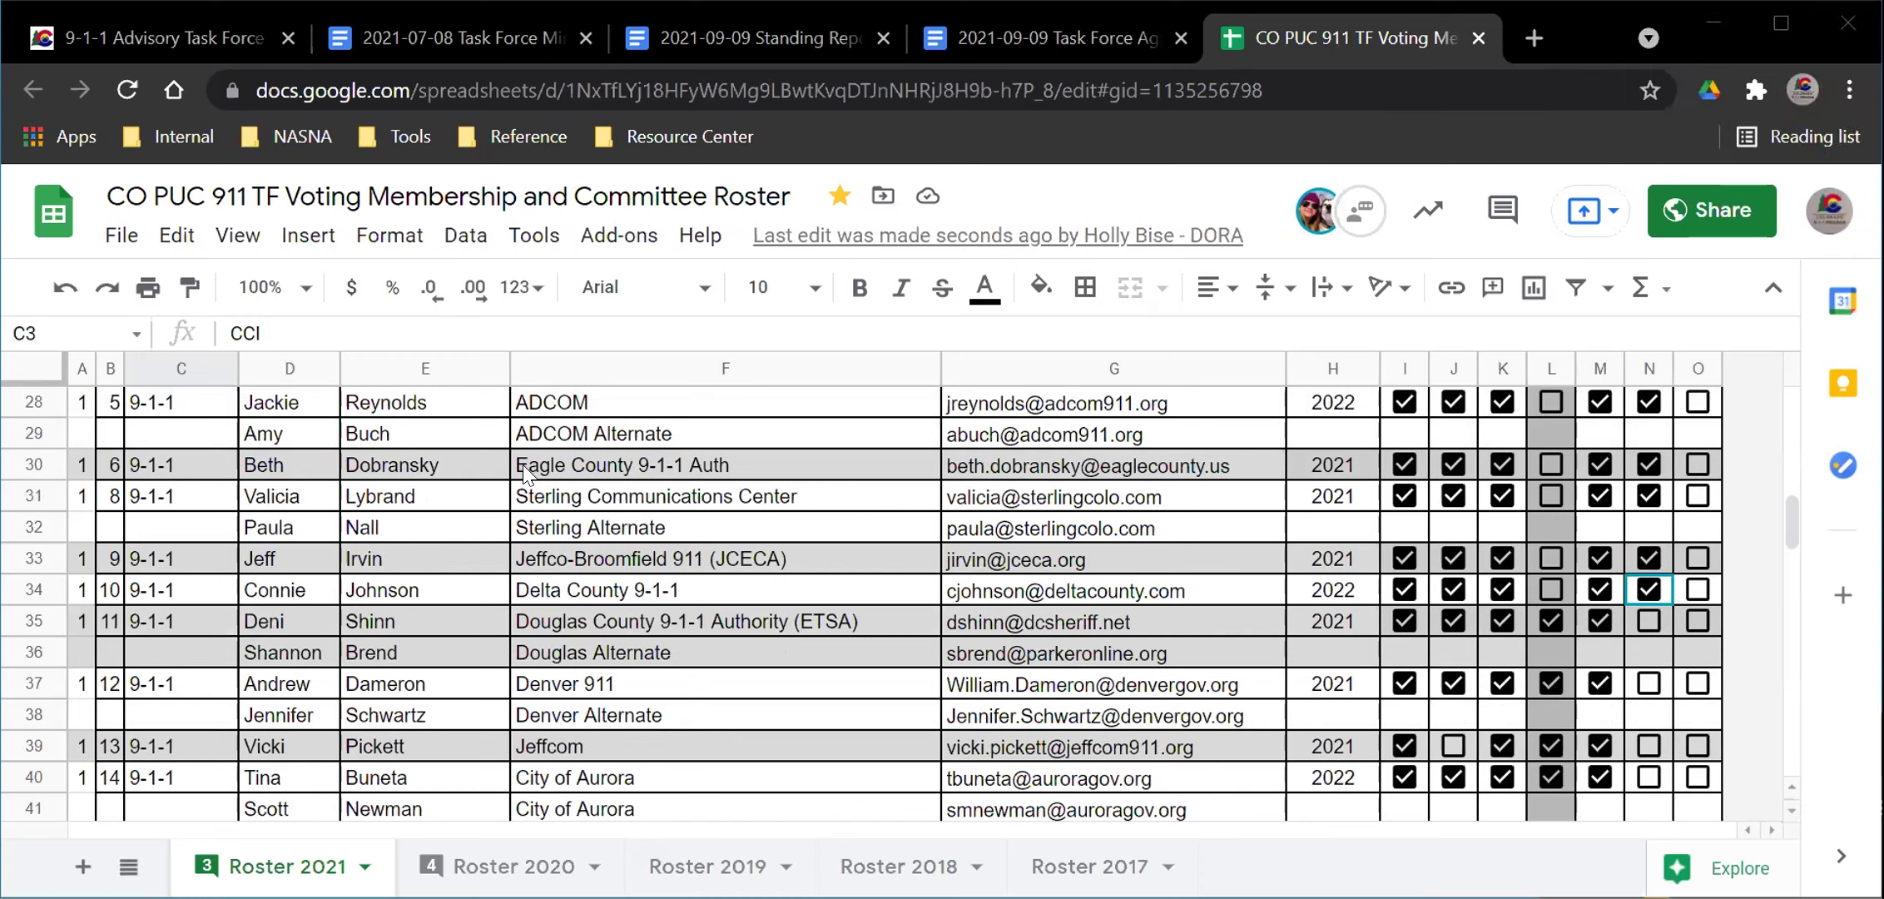
{"action": "key", "text": "Down"}
{"action": "key", "text": "space"}
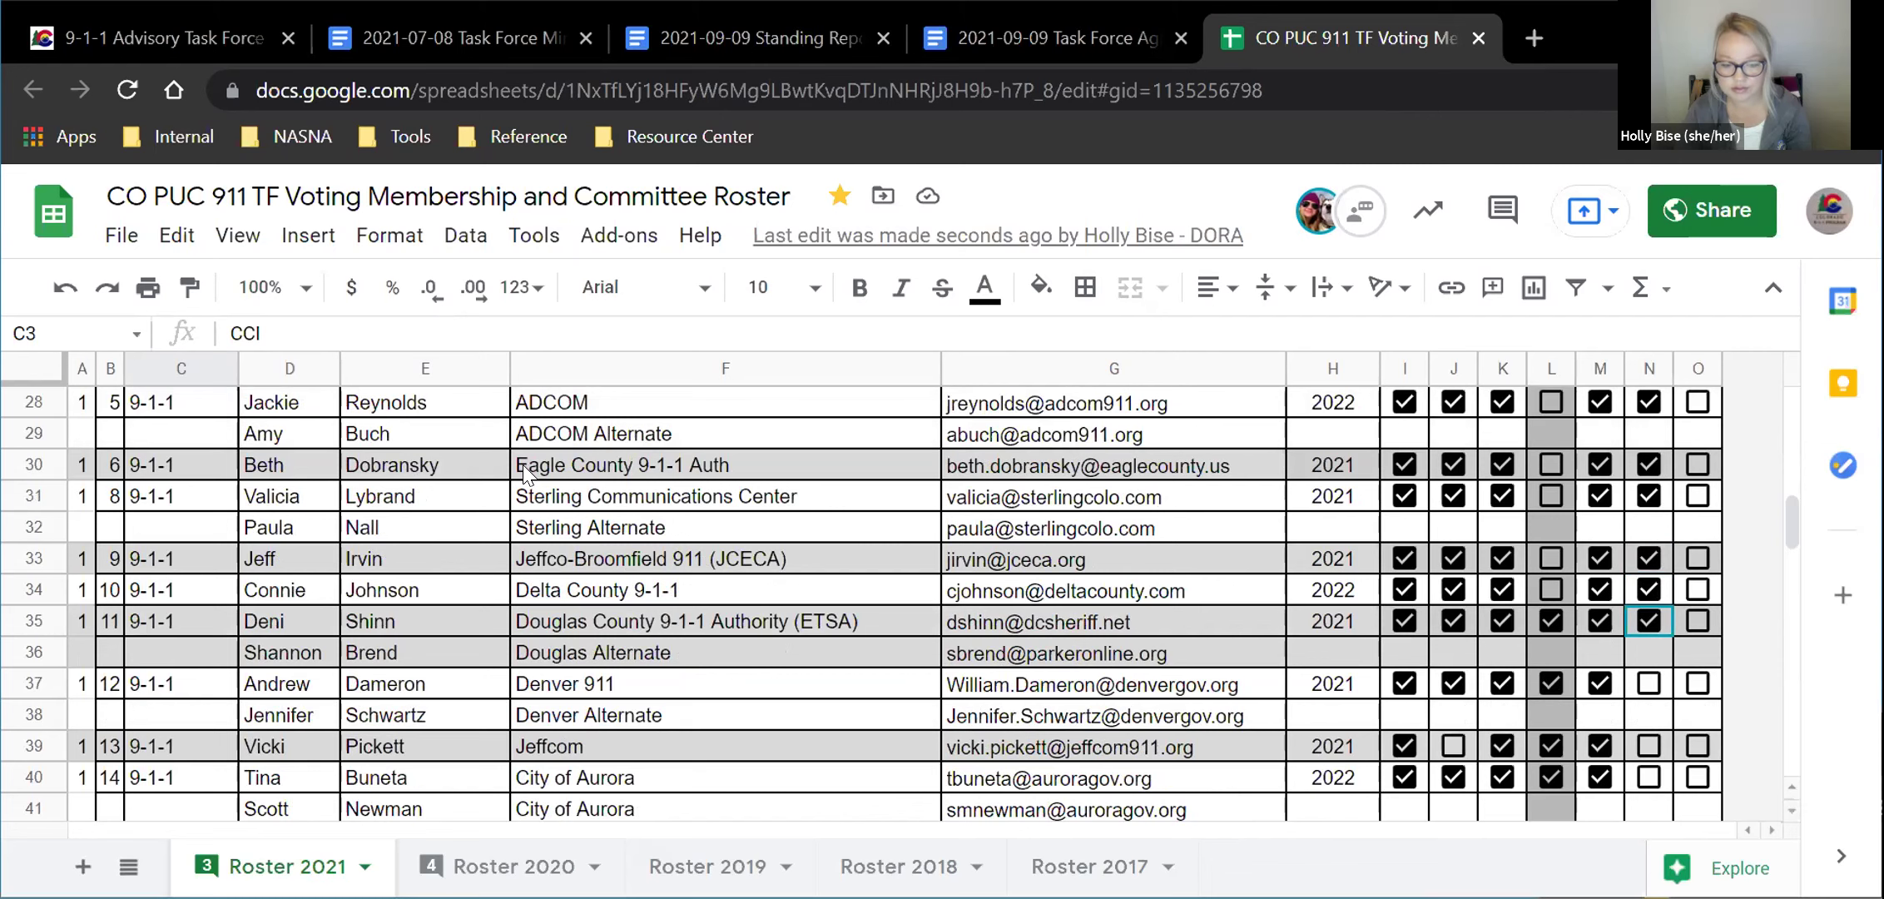
- Tick September attendance for Denver 911, Jeffcom and the primary City of Aurora member
{"action": "scroll", "coordinate": [525, 475], "scroll_direction": "down", "scroll_amount": 1}
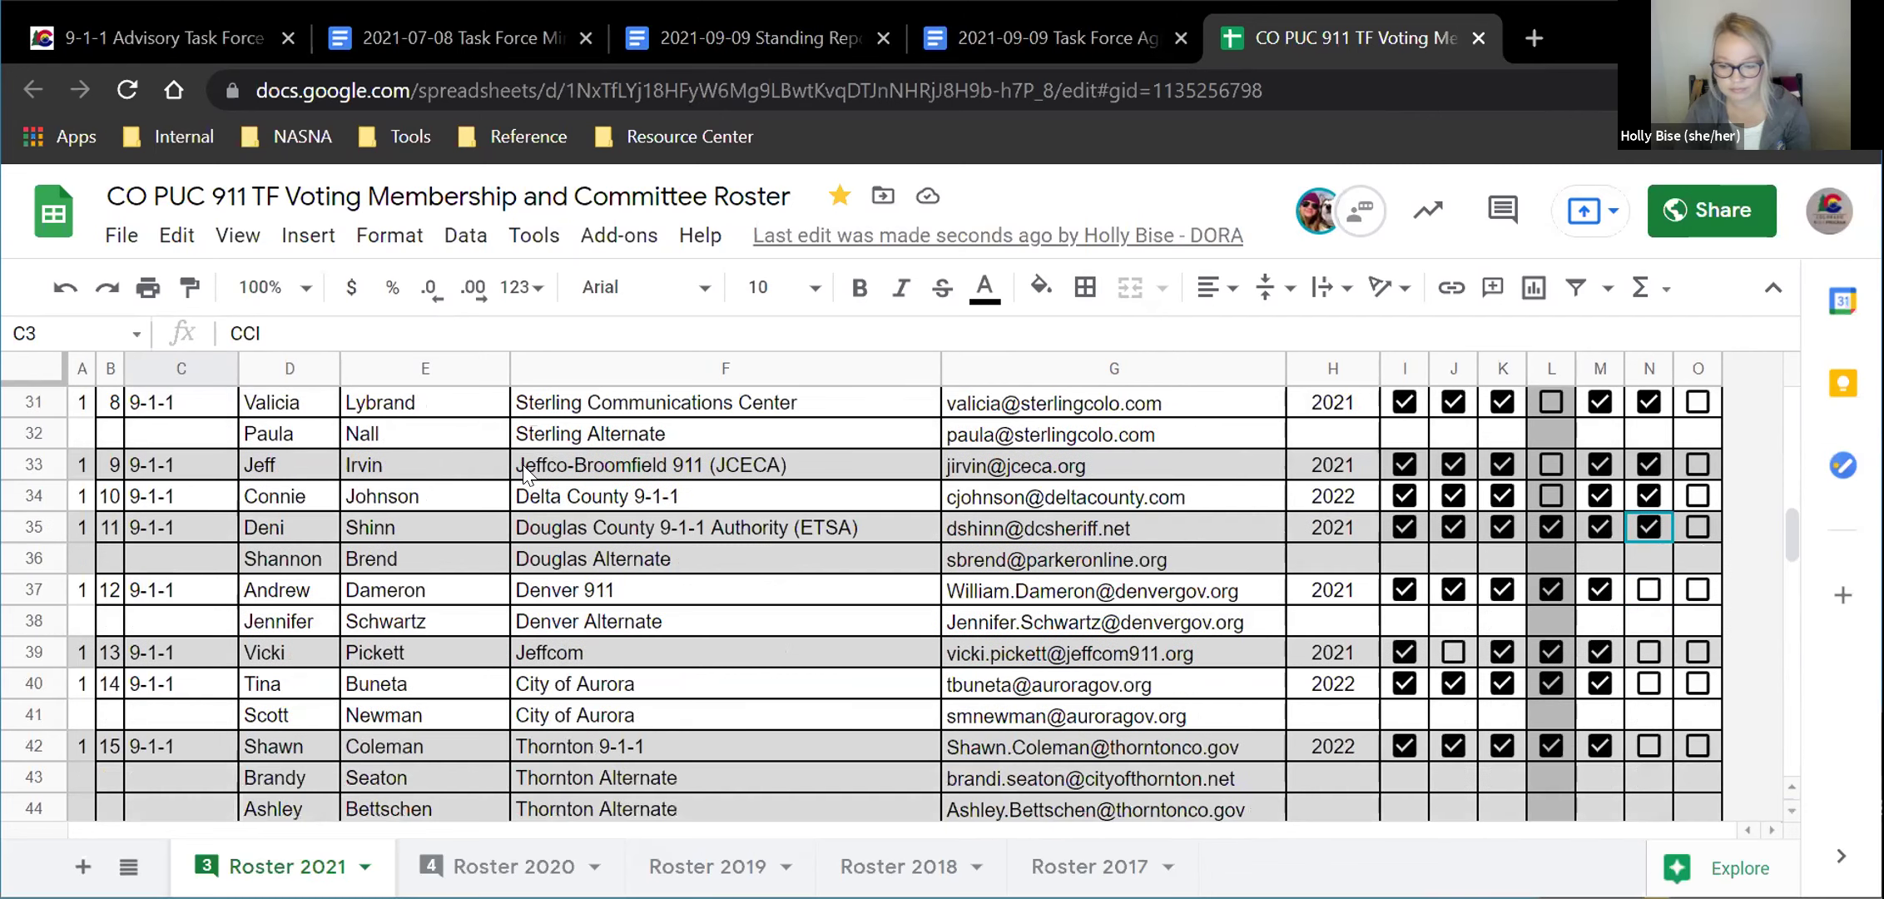
{"action": "key", "text": "Down"}
{"action": "key", "text": "Down"}
{"action": "key", "text": "space"}
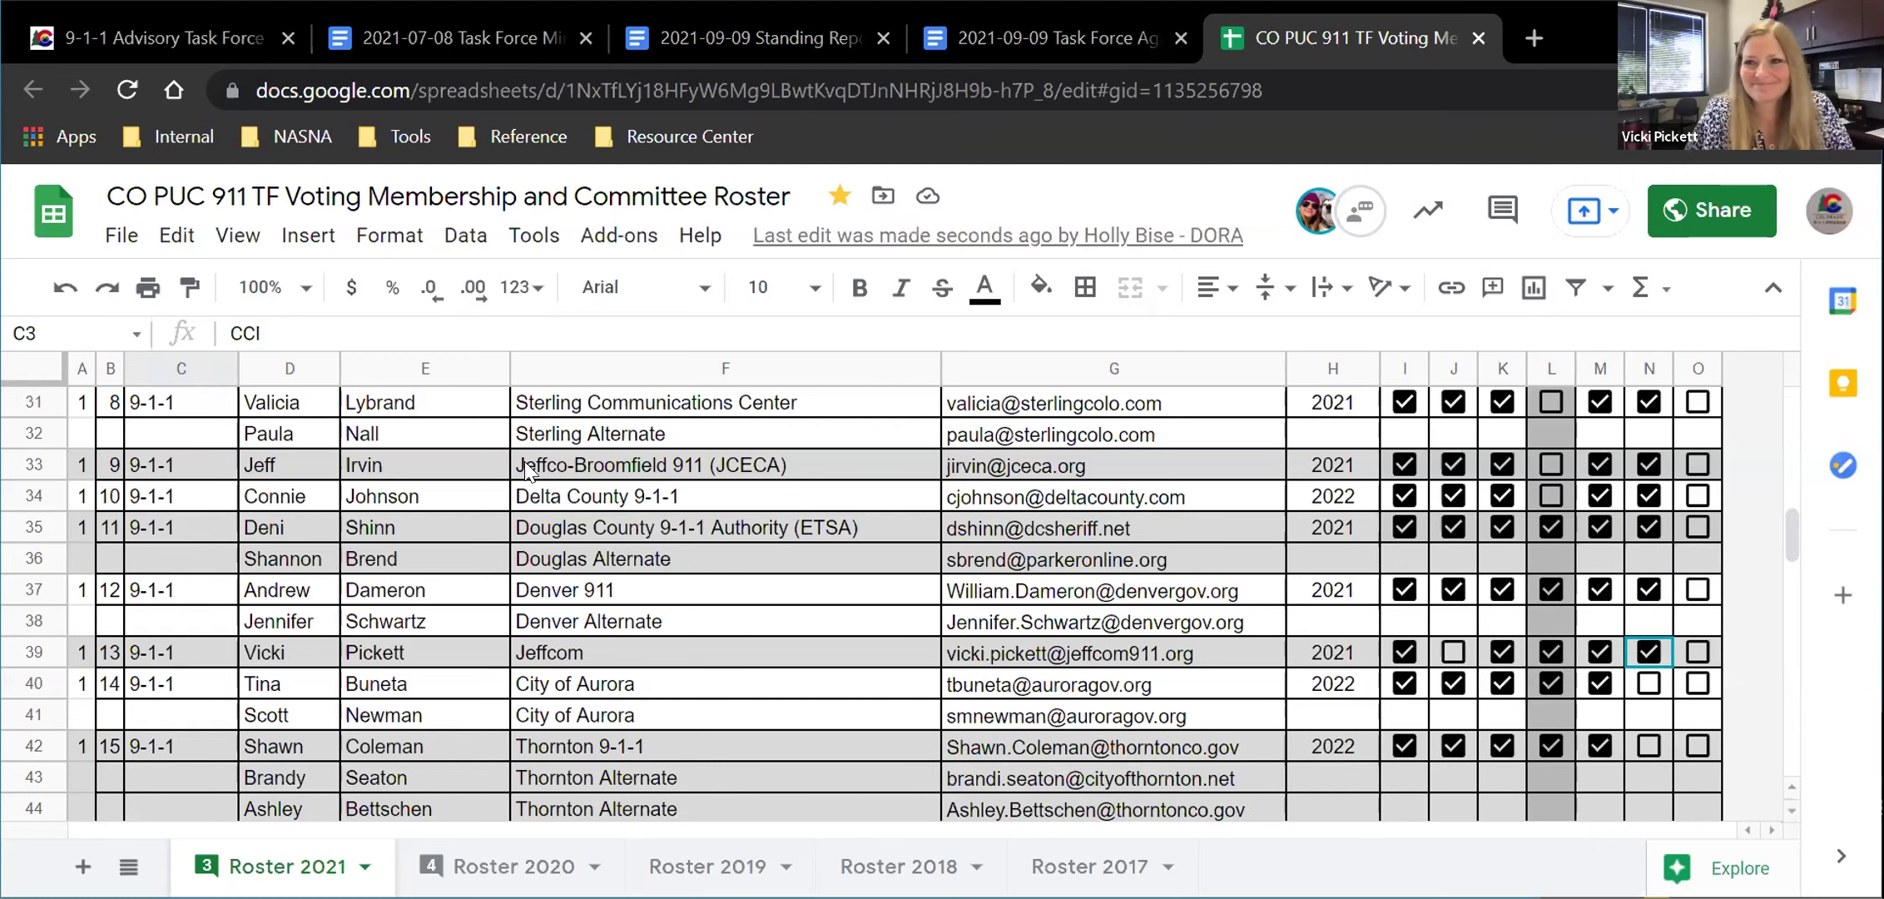
{"action": "scroll", "coordinate": [583, 592], "scroll_direction": "down", "scroll_amount": 1}
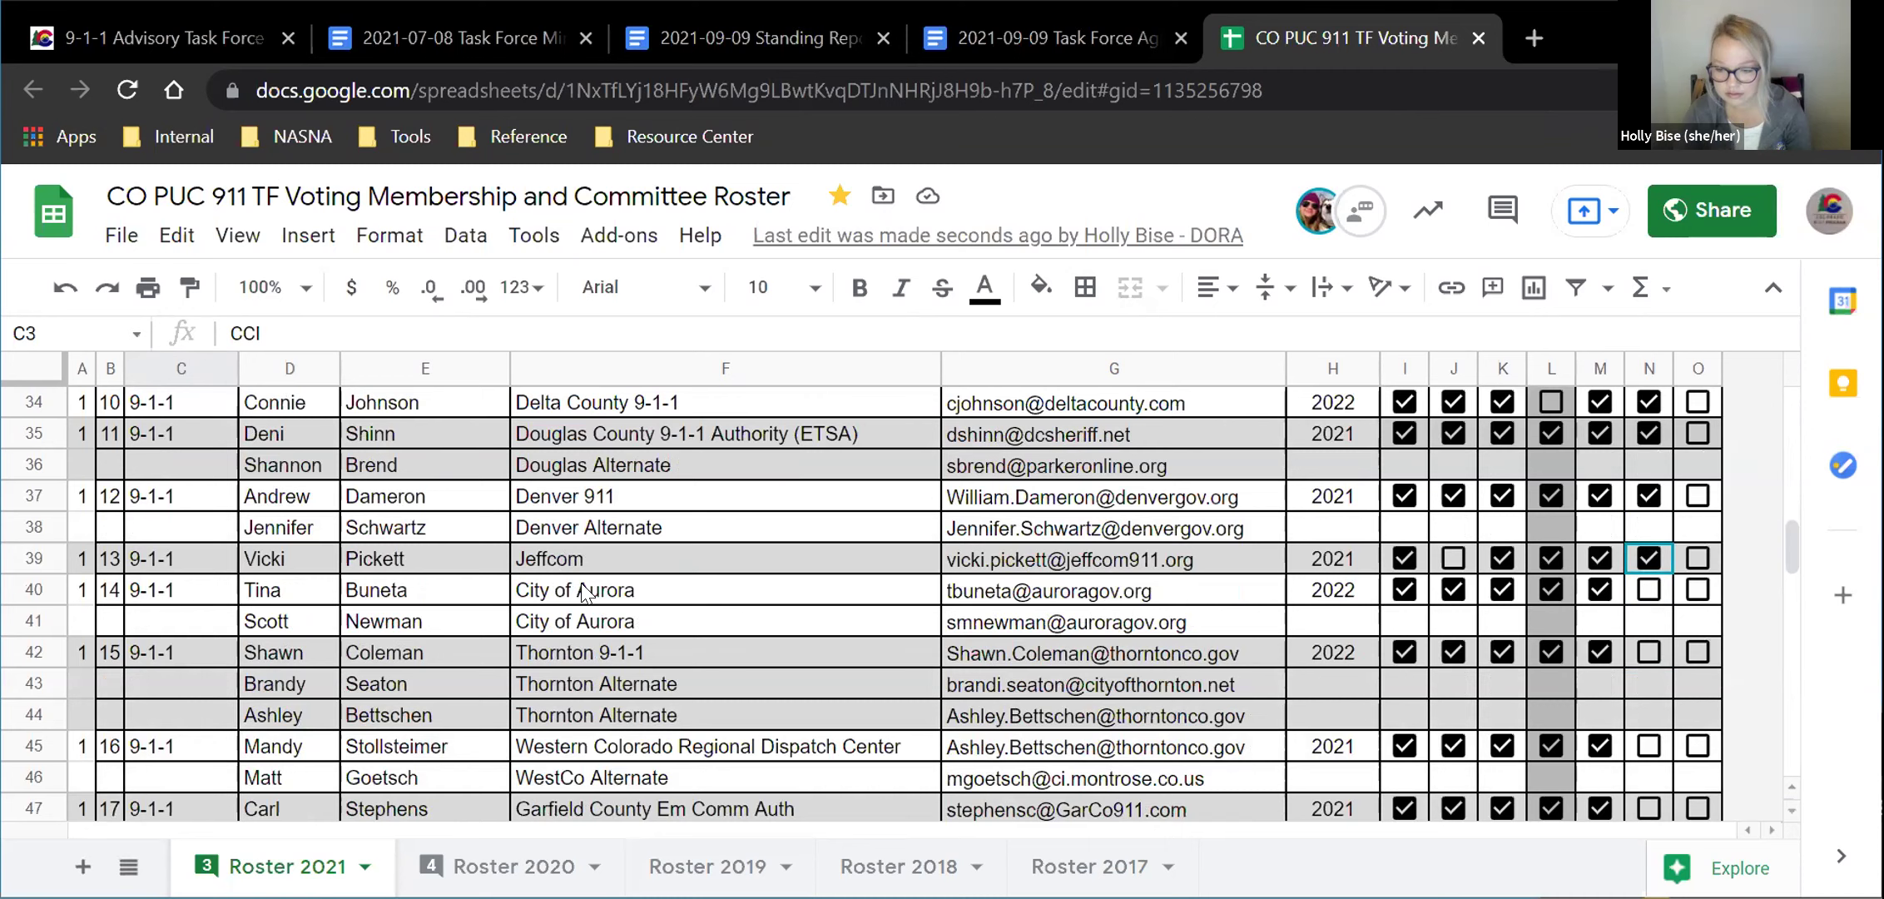
{"action": "key", "text": "Down"}
{"action": "key", "text": "space"}
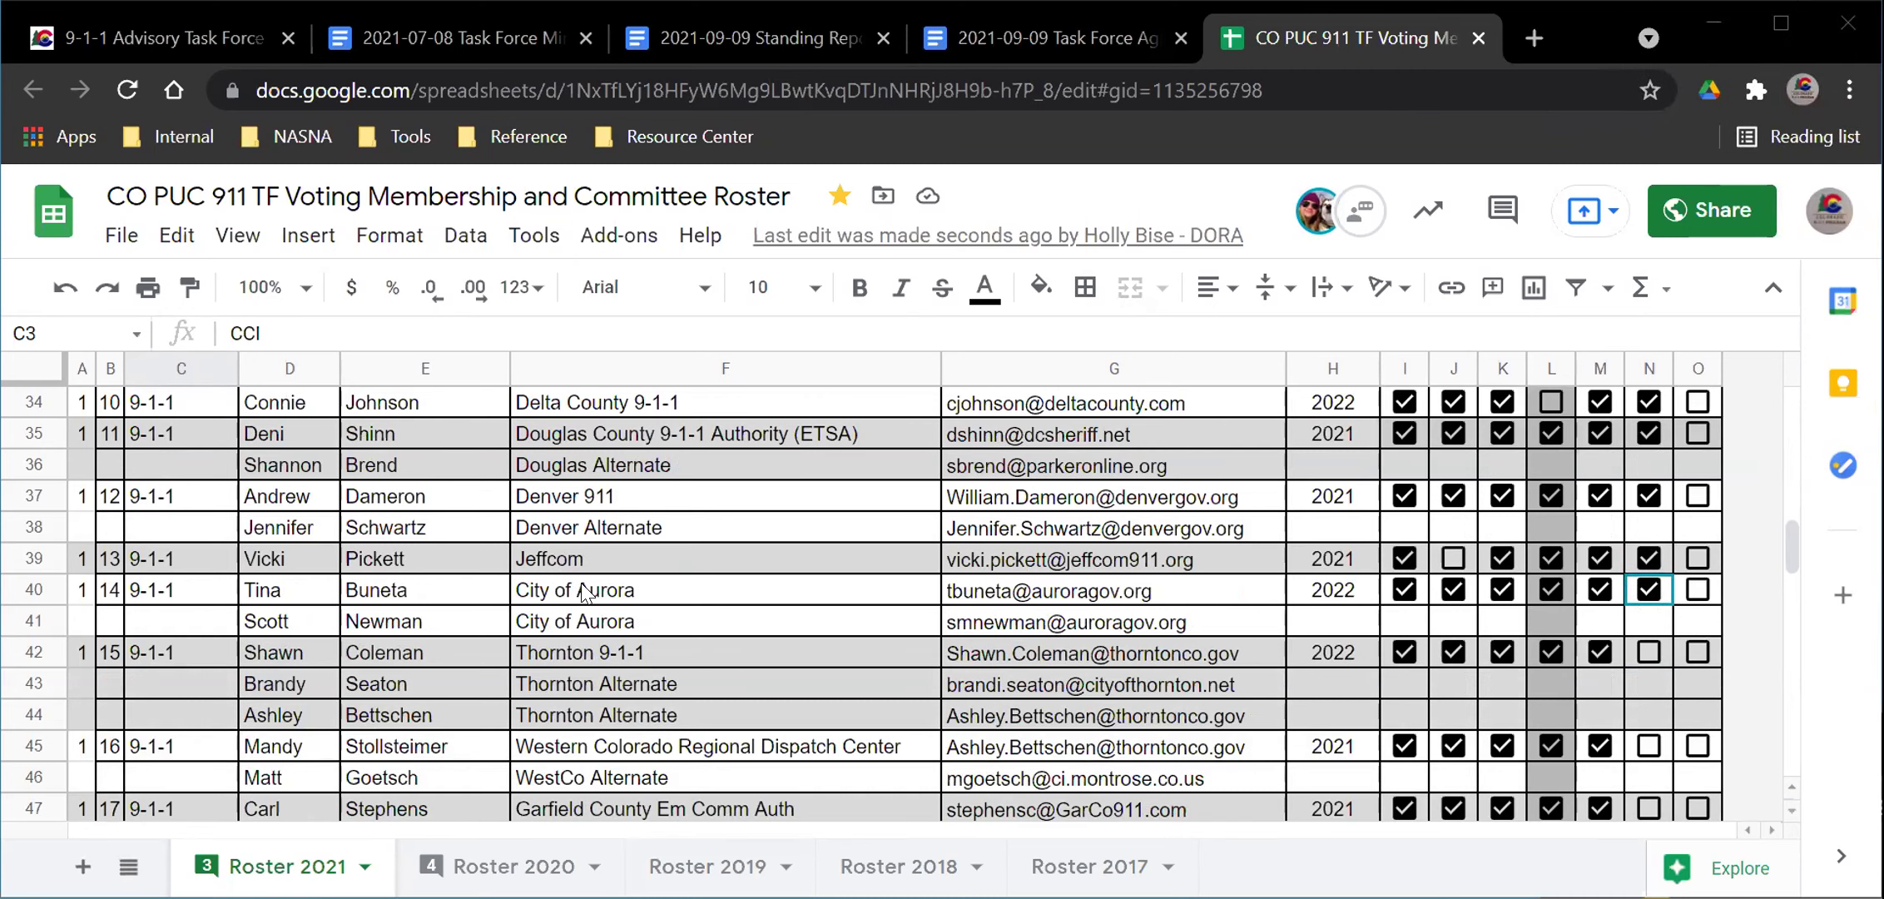
- Tick September attendance for Thornton 9-1-1, Western Colorado Regional Dispatch Center, Garfield County and Boulder Regional ETSA, down to the quorum rows
{"action": "scroll", "coordinate": [585, 593], "scroll_direction": "down", "scroll_amount": 1}
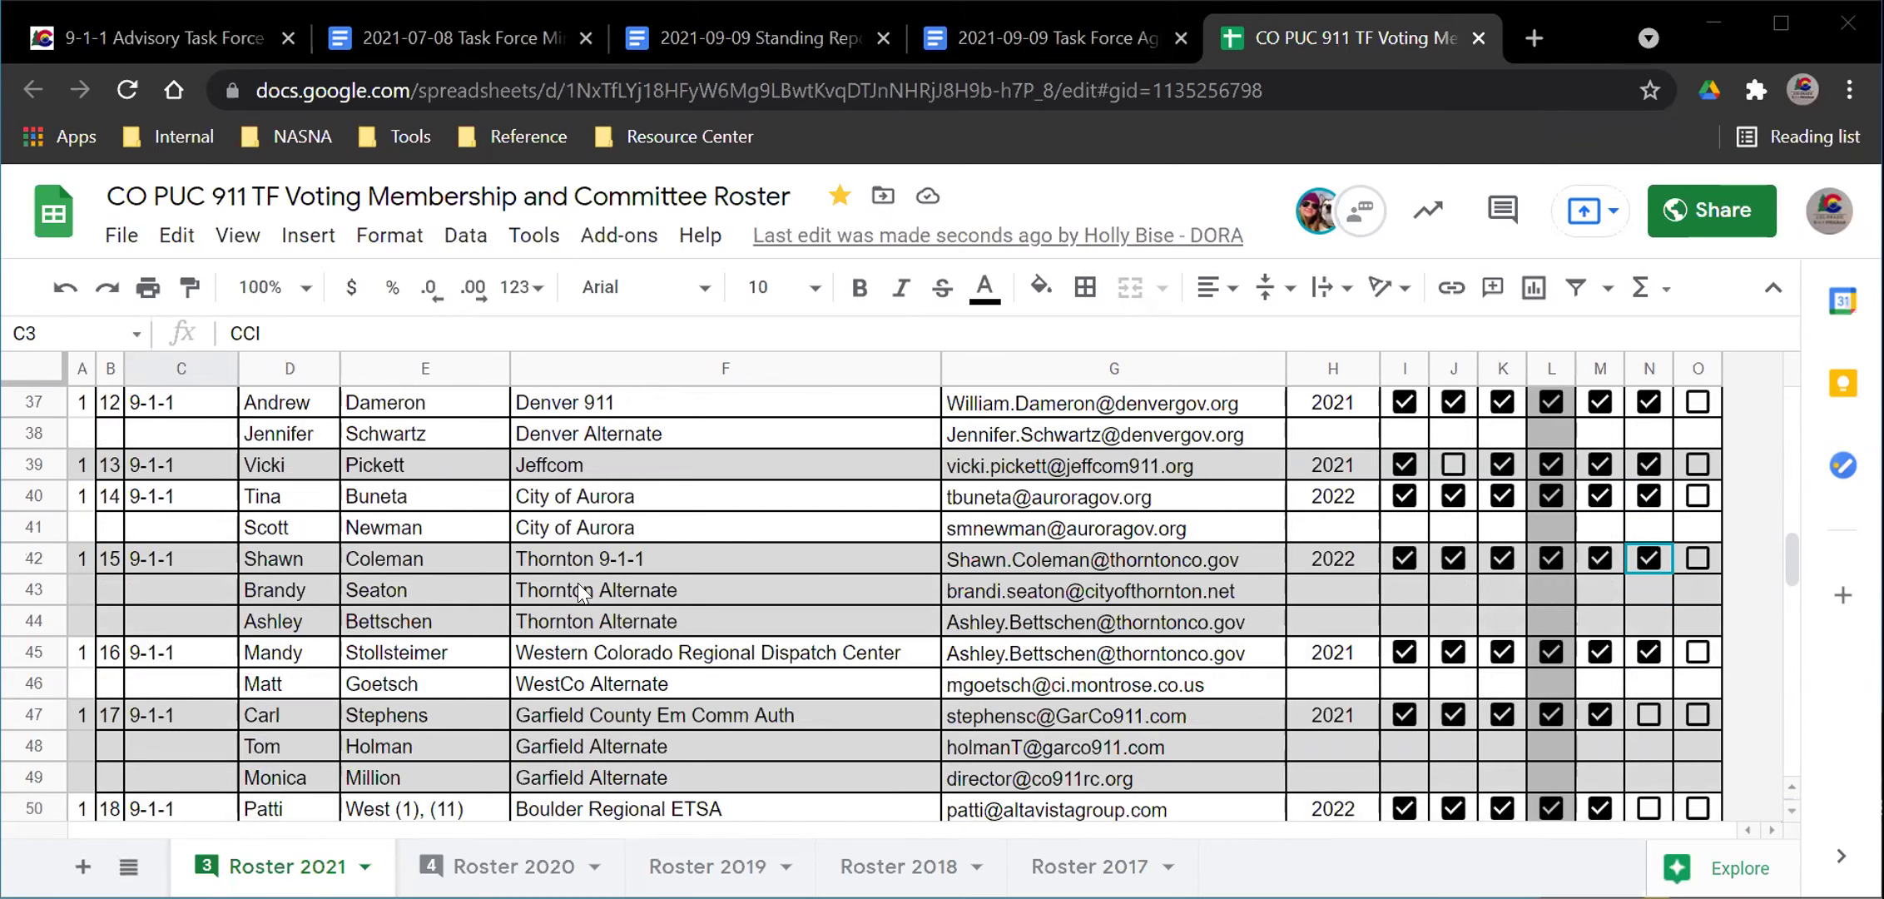
{"action": "scroll", "coordinate": [582, 592], "scroll_direction": "down", "scroll_amount": 1}
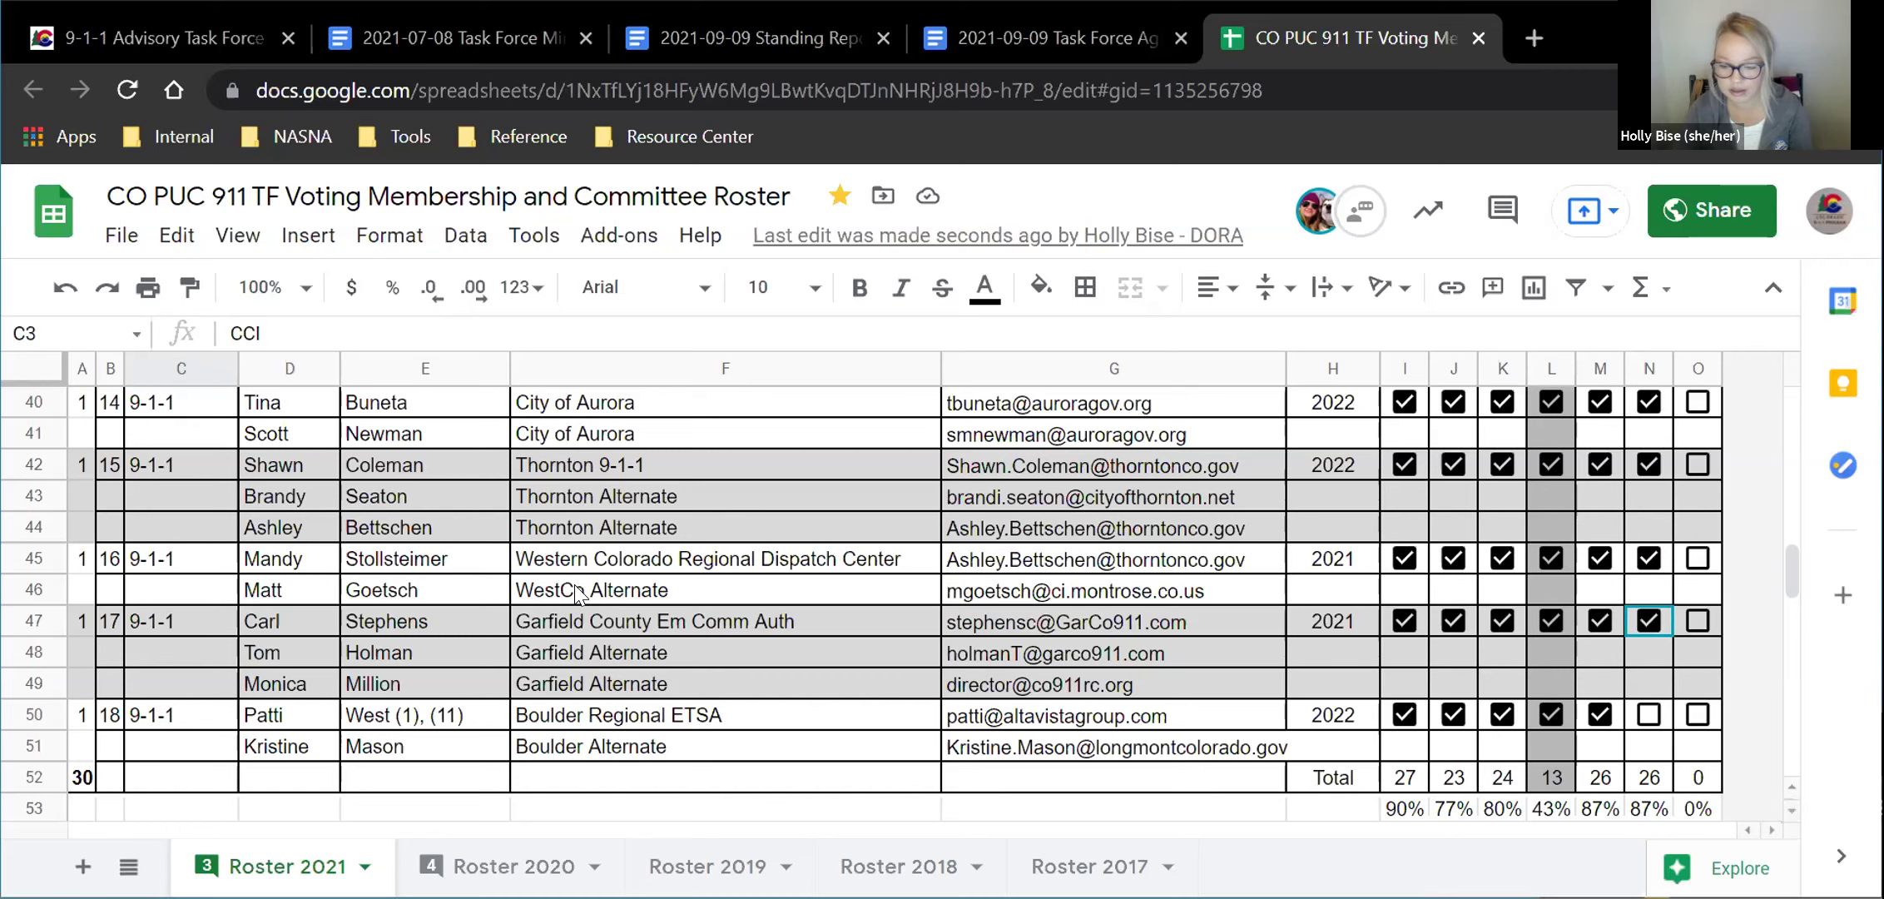
{"action": "key", "text": "Down"}
{"action": "key", "text": "Down"}
{"action": "key", "text": "Down"}
{"action": "key", "text": "space"}
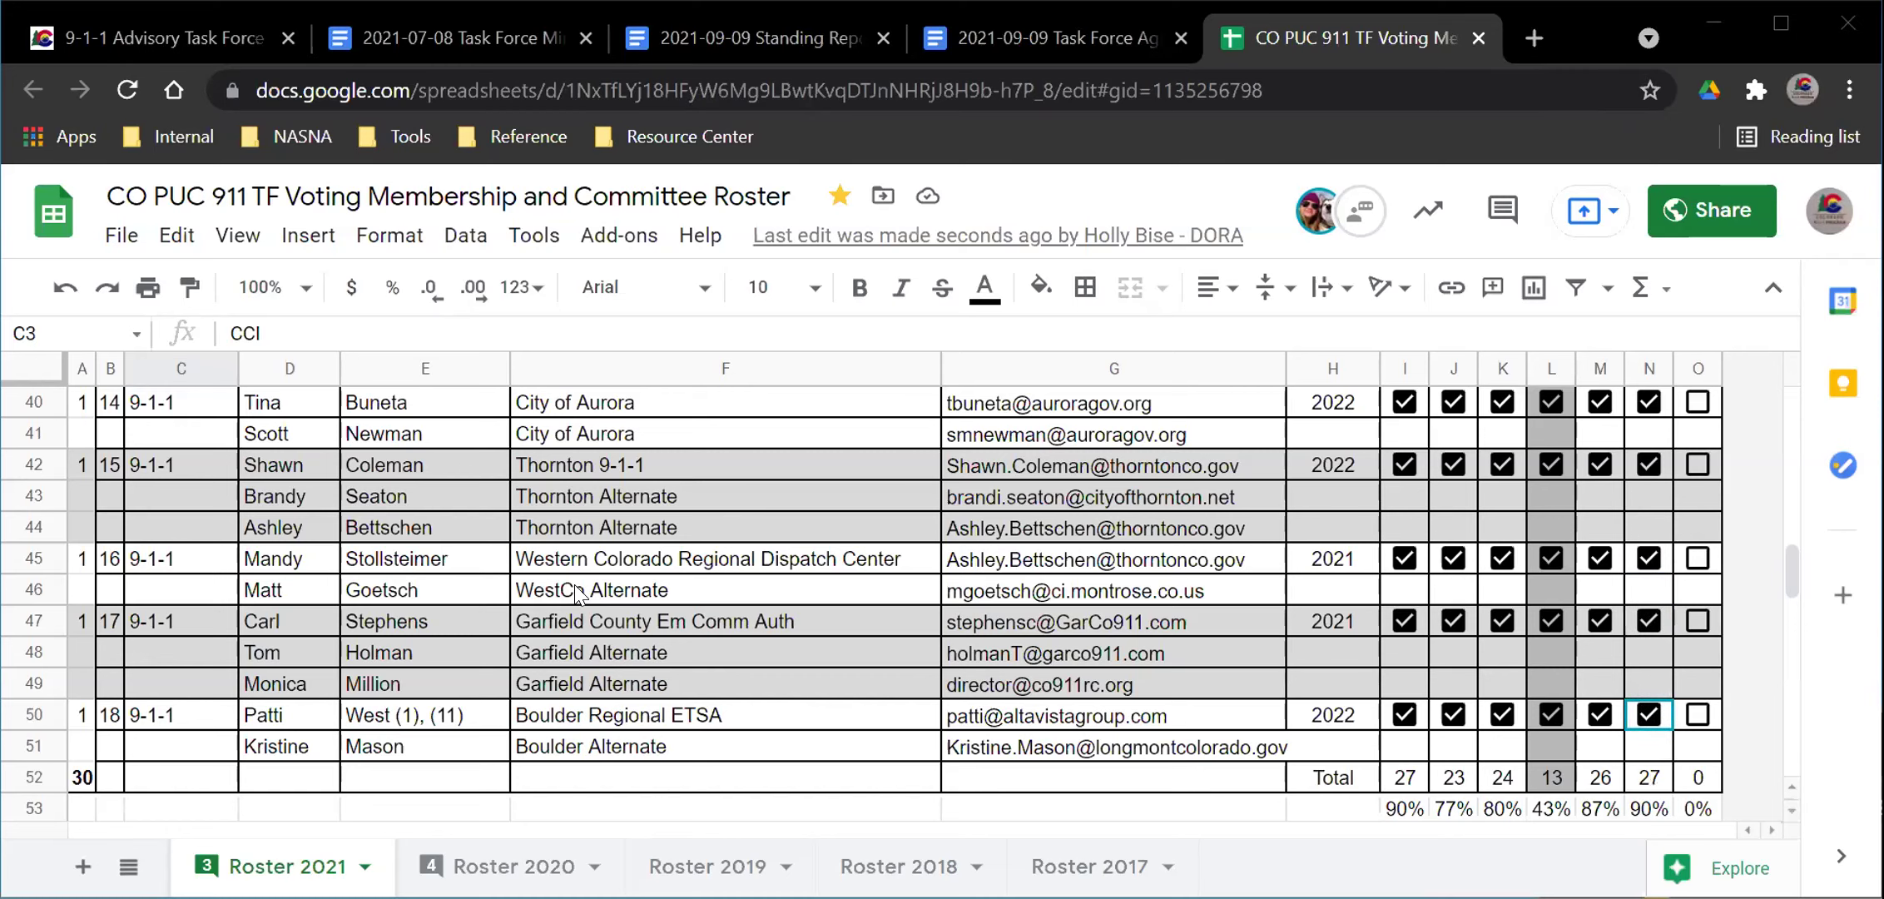
{"action": "scroll", "coordinate": [562, 595], "scroll_direction": "down", "scroll_amount": 1}
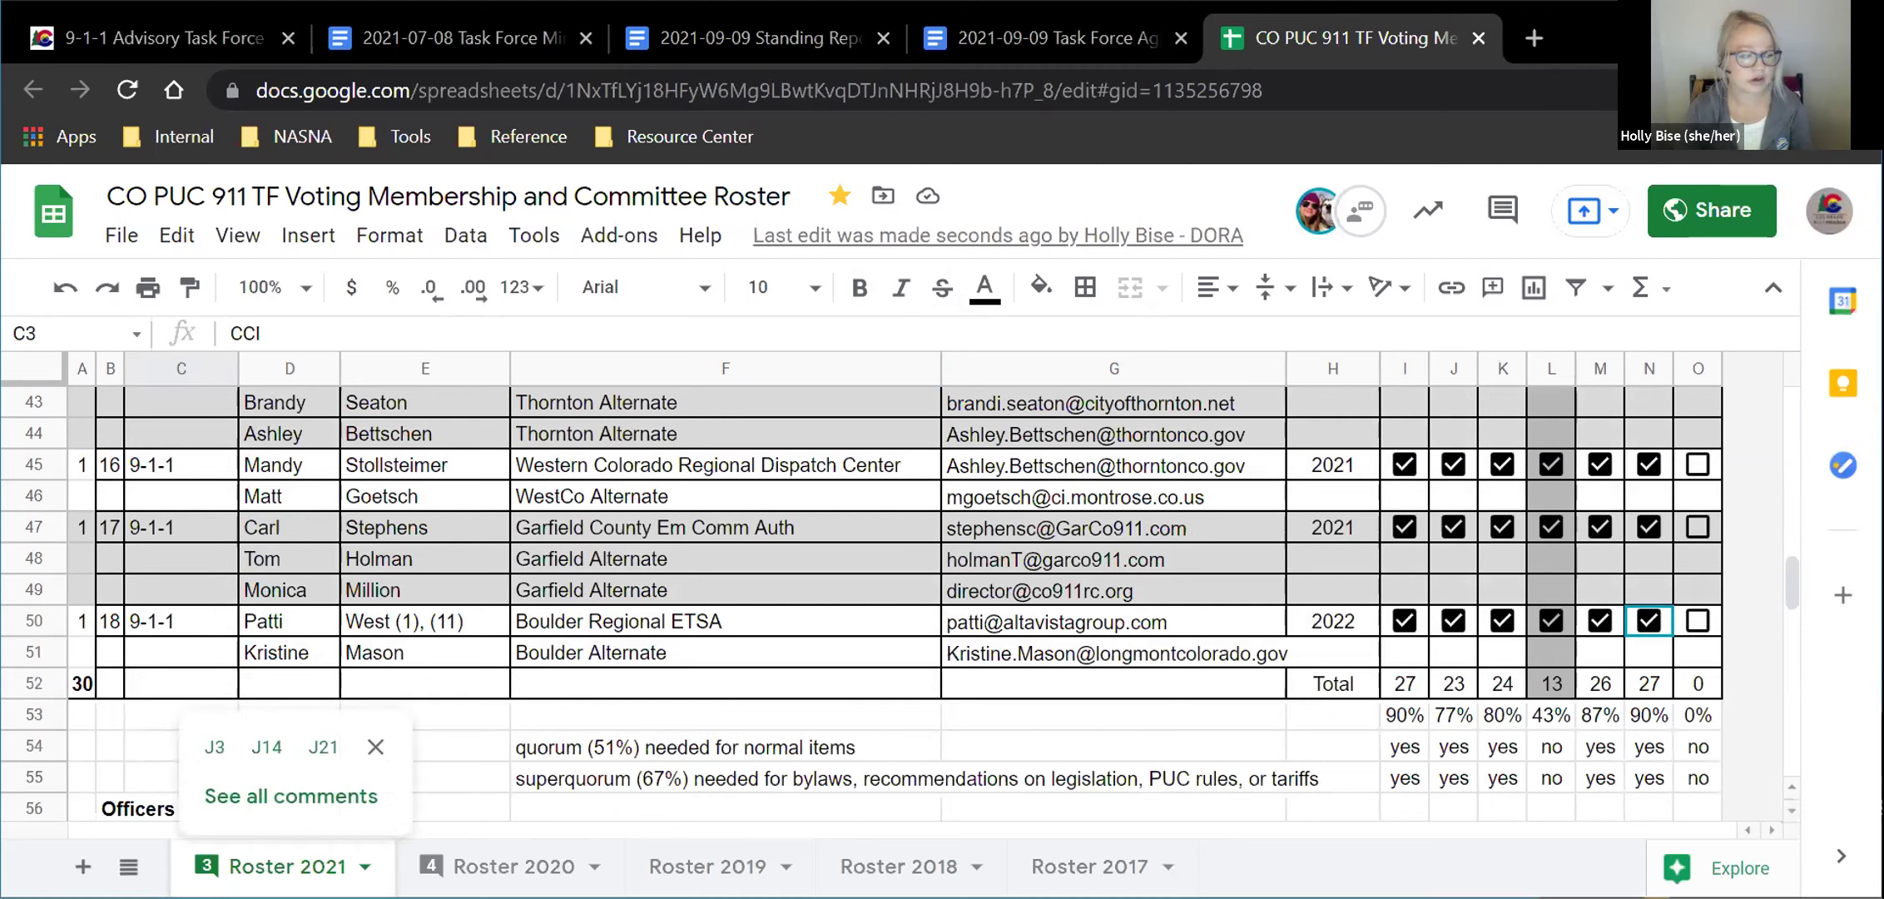
- Check the agenda and go through the 2021-07-08 Task Force Minutes from the heading to the federal legislation items
{"action": "left_click", "coordinate": [1033, 29]}
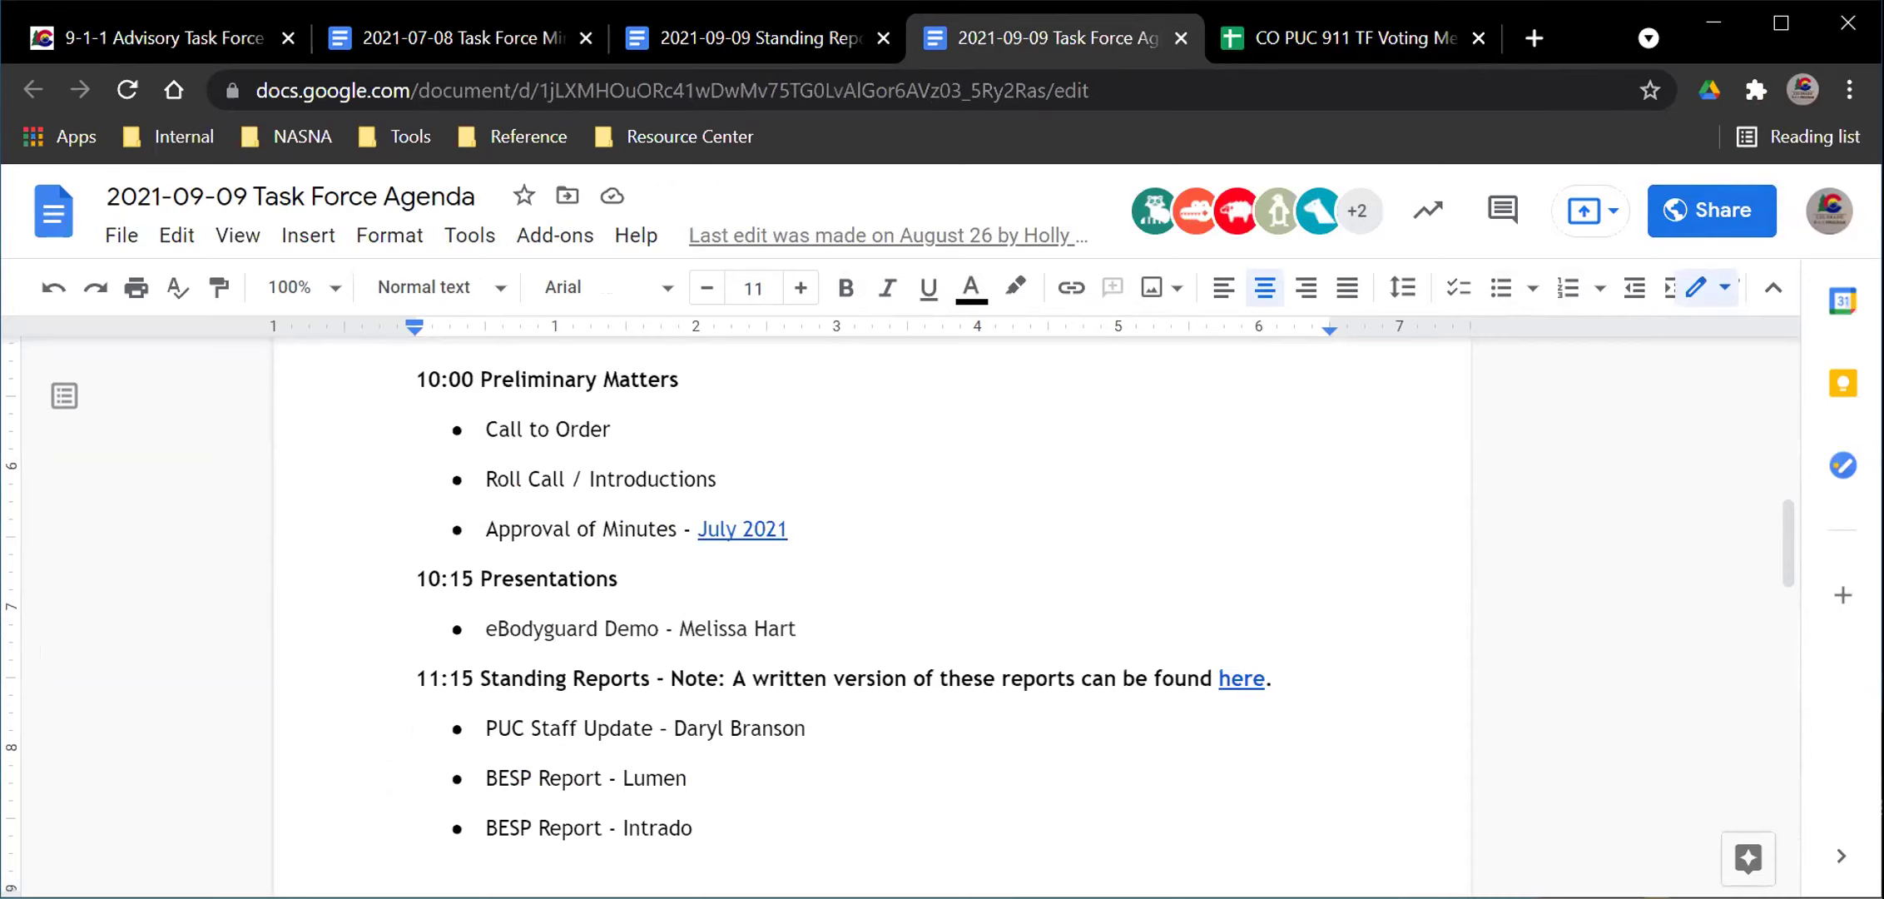
{"action": "left_click", "coordinate": [460, 21]}
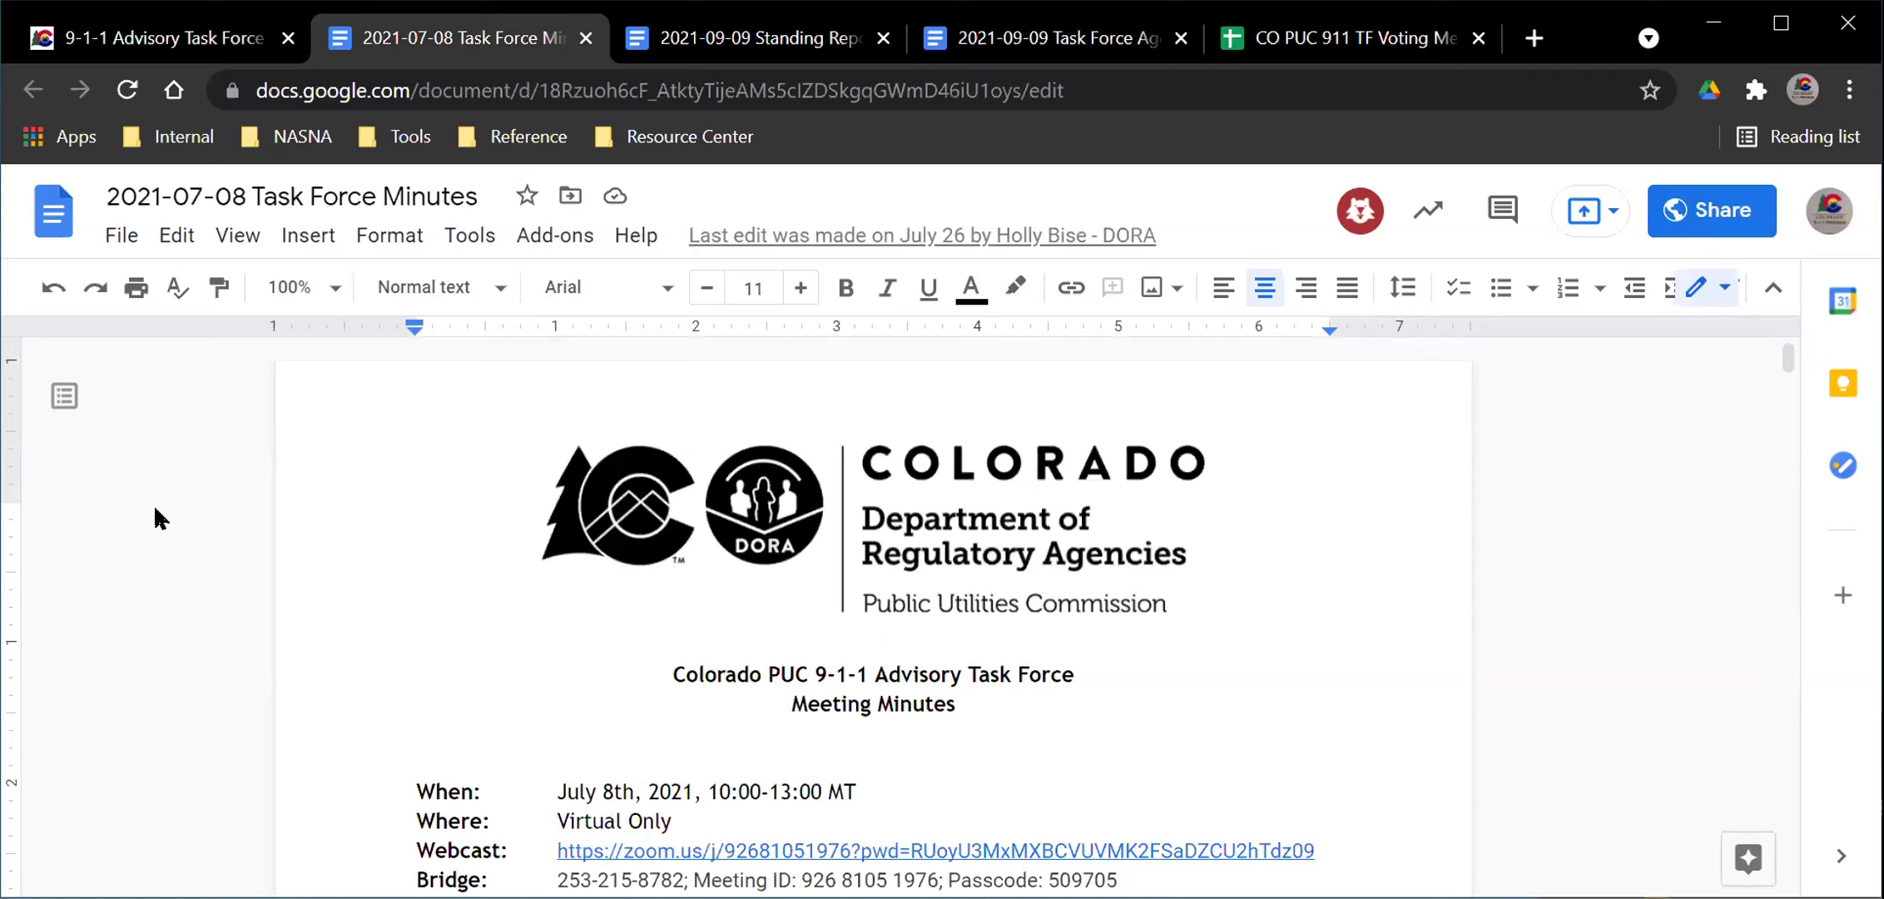
{"action": "scroll", "coordinate": [131, 580], "scroll_direction": "down", "scroll_amount": 2}
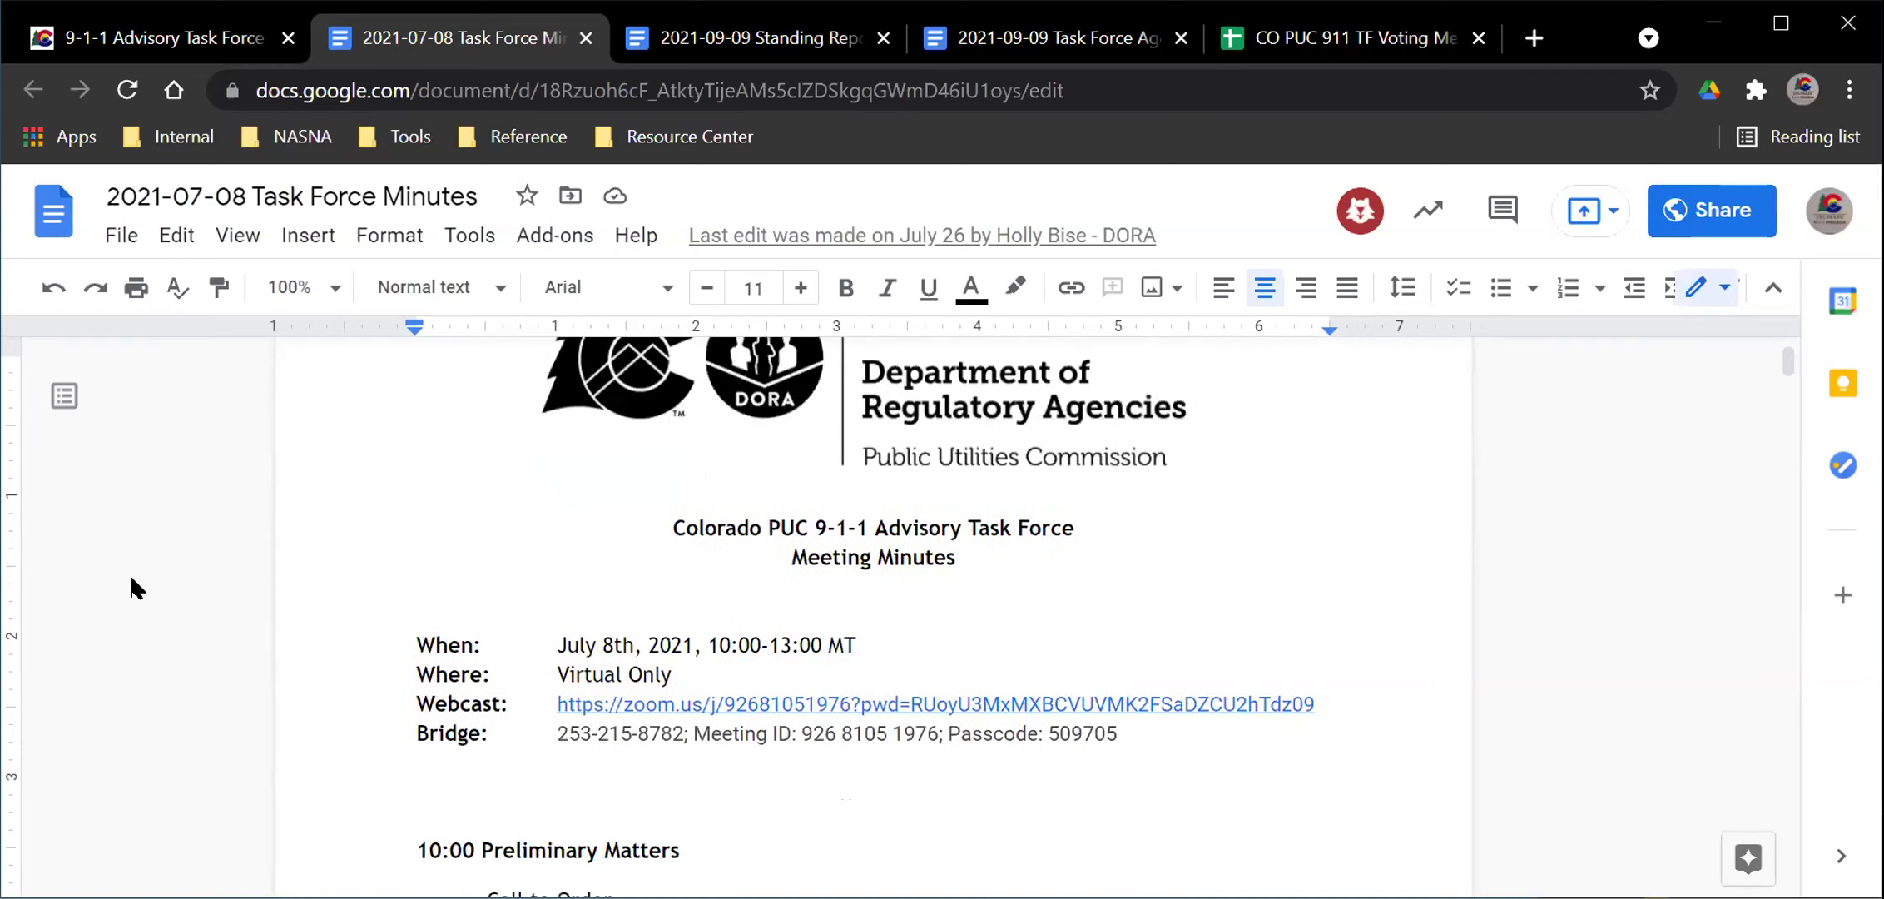
{"action": "scroll", "coordinate": [132, 579], "scroll_direction": "down", "scroll_amount": 7}
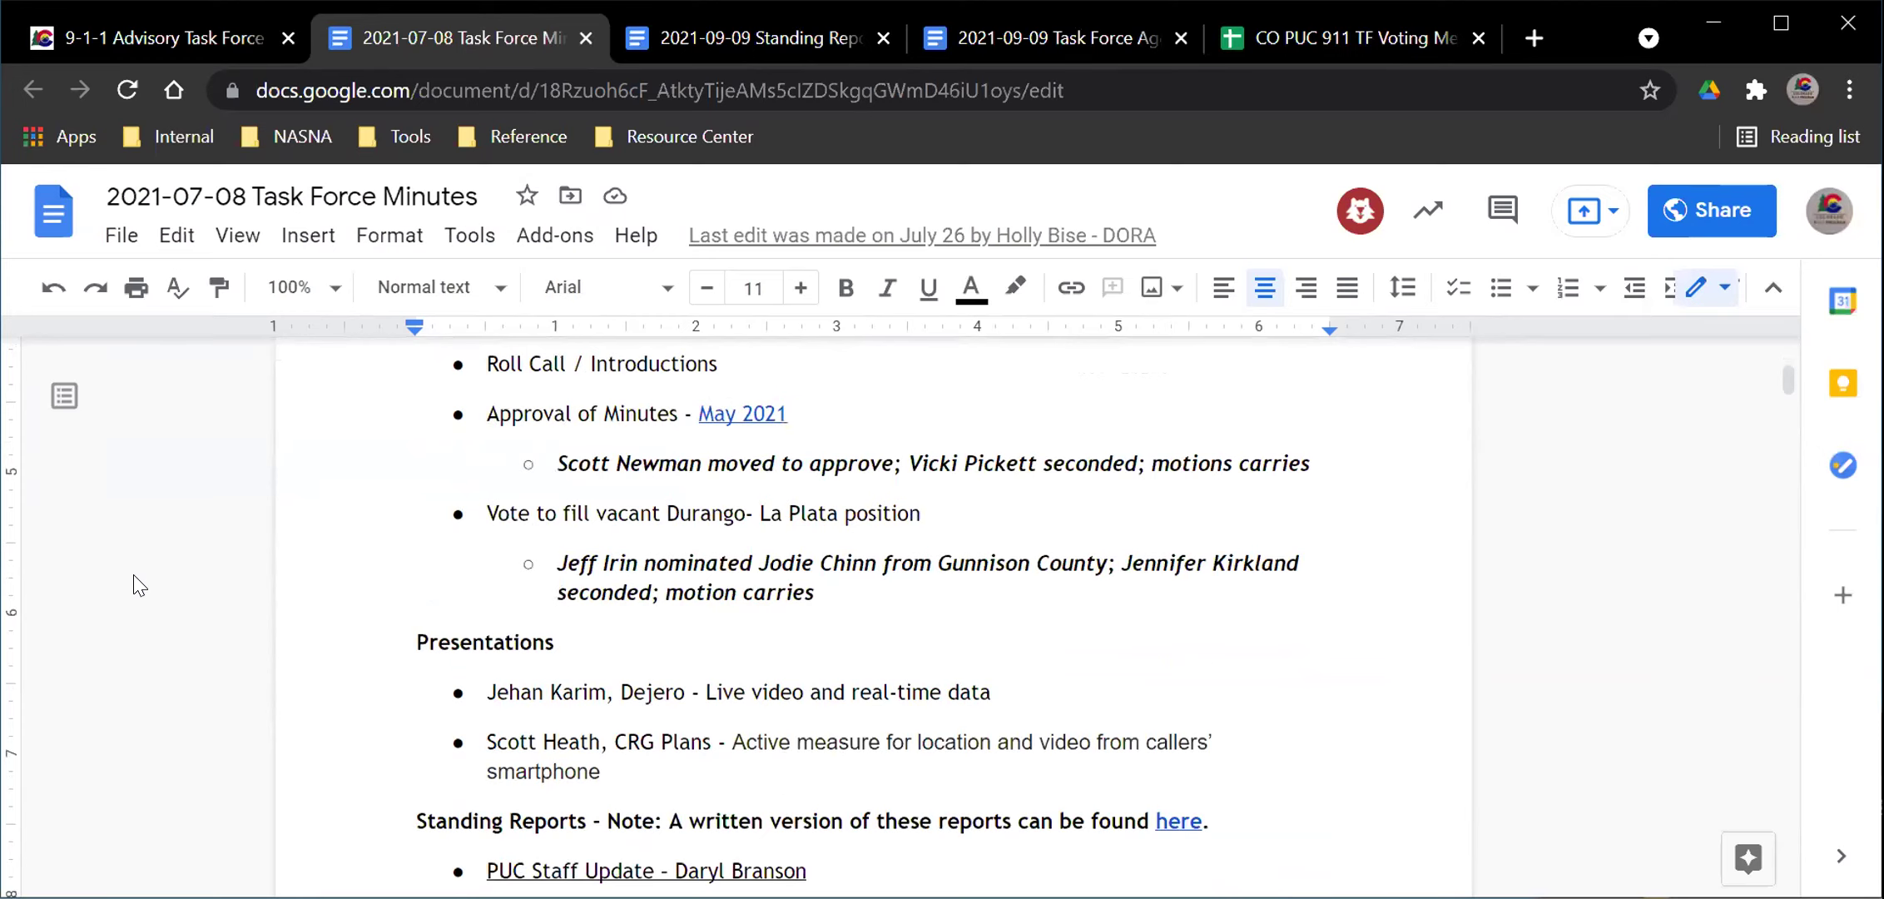
{"action": "scroll", "coordinate": [133, 580], "scroll_direction": "down", "scroll_amount": 10}
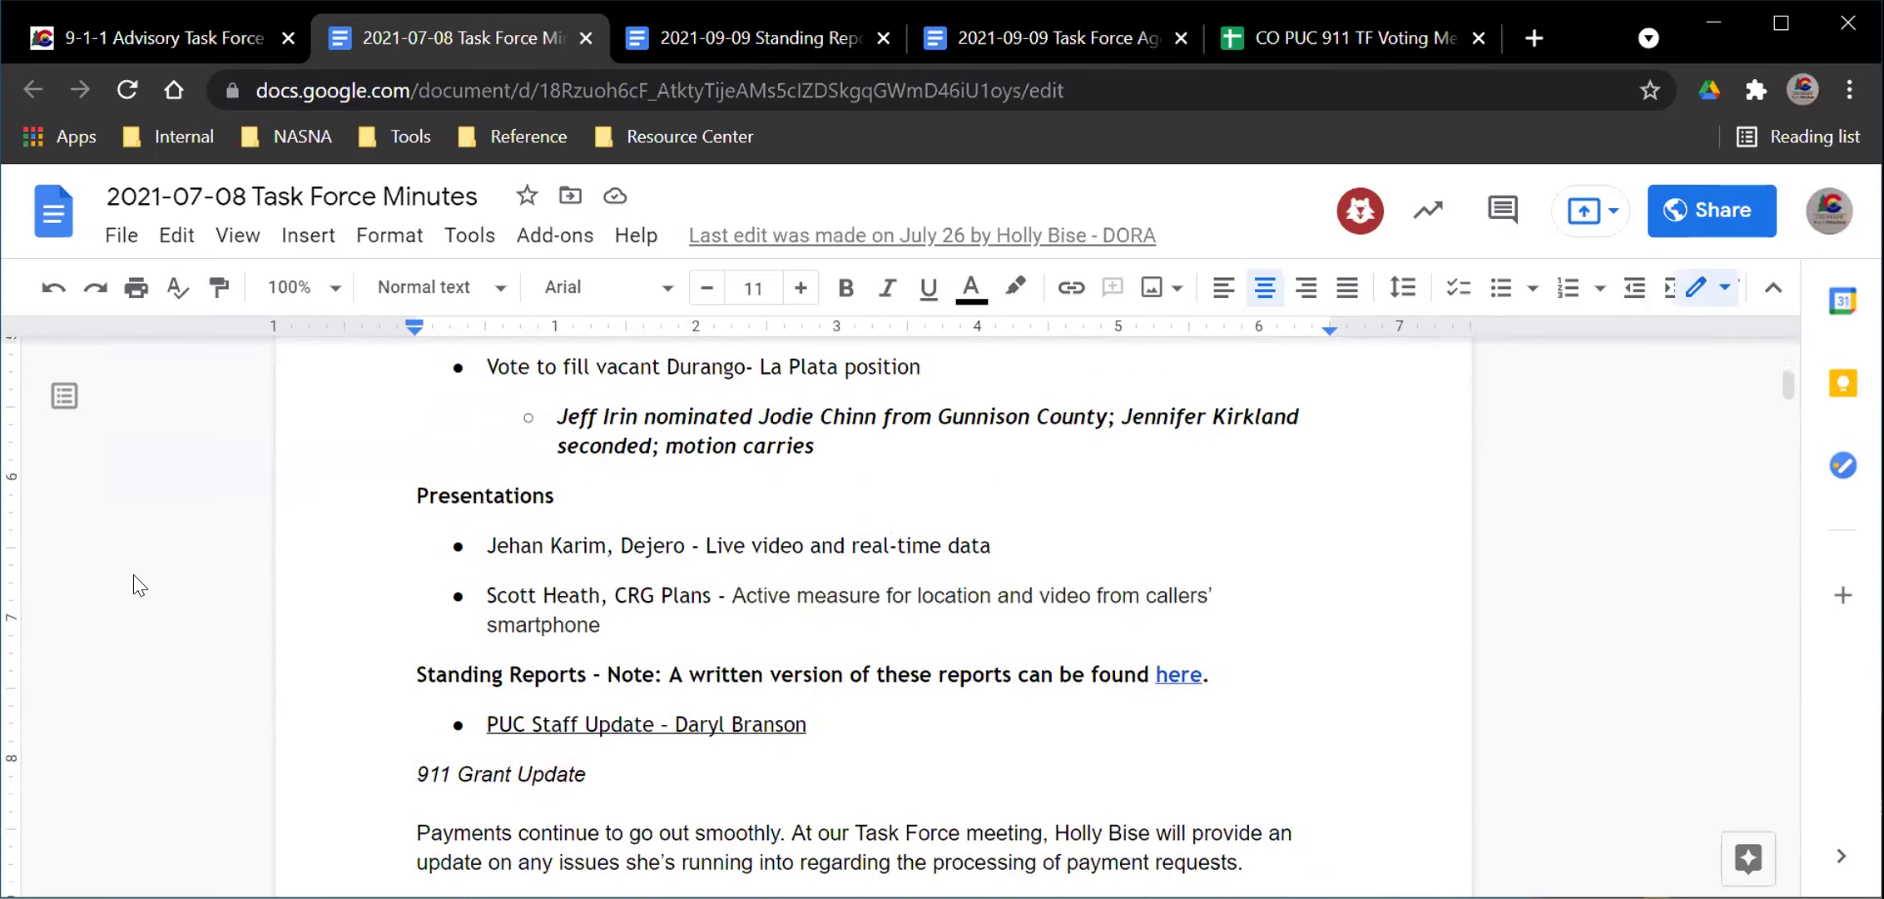
{"action": "scroll", "coordinate": [133, 585], "scroll_direction": "down", "scroll_amount": 11}
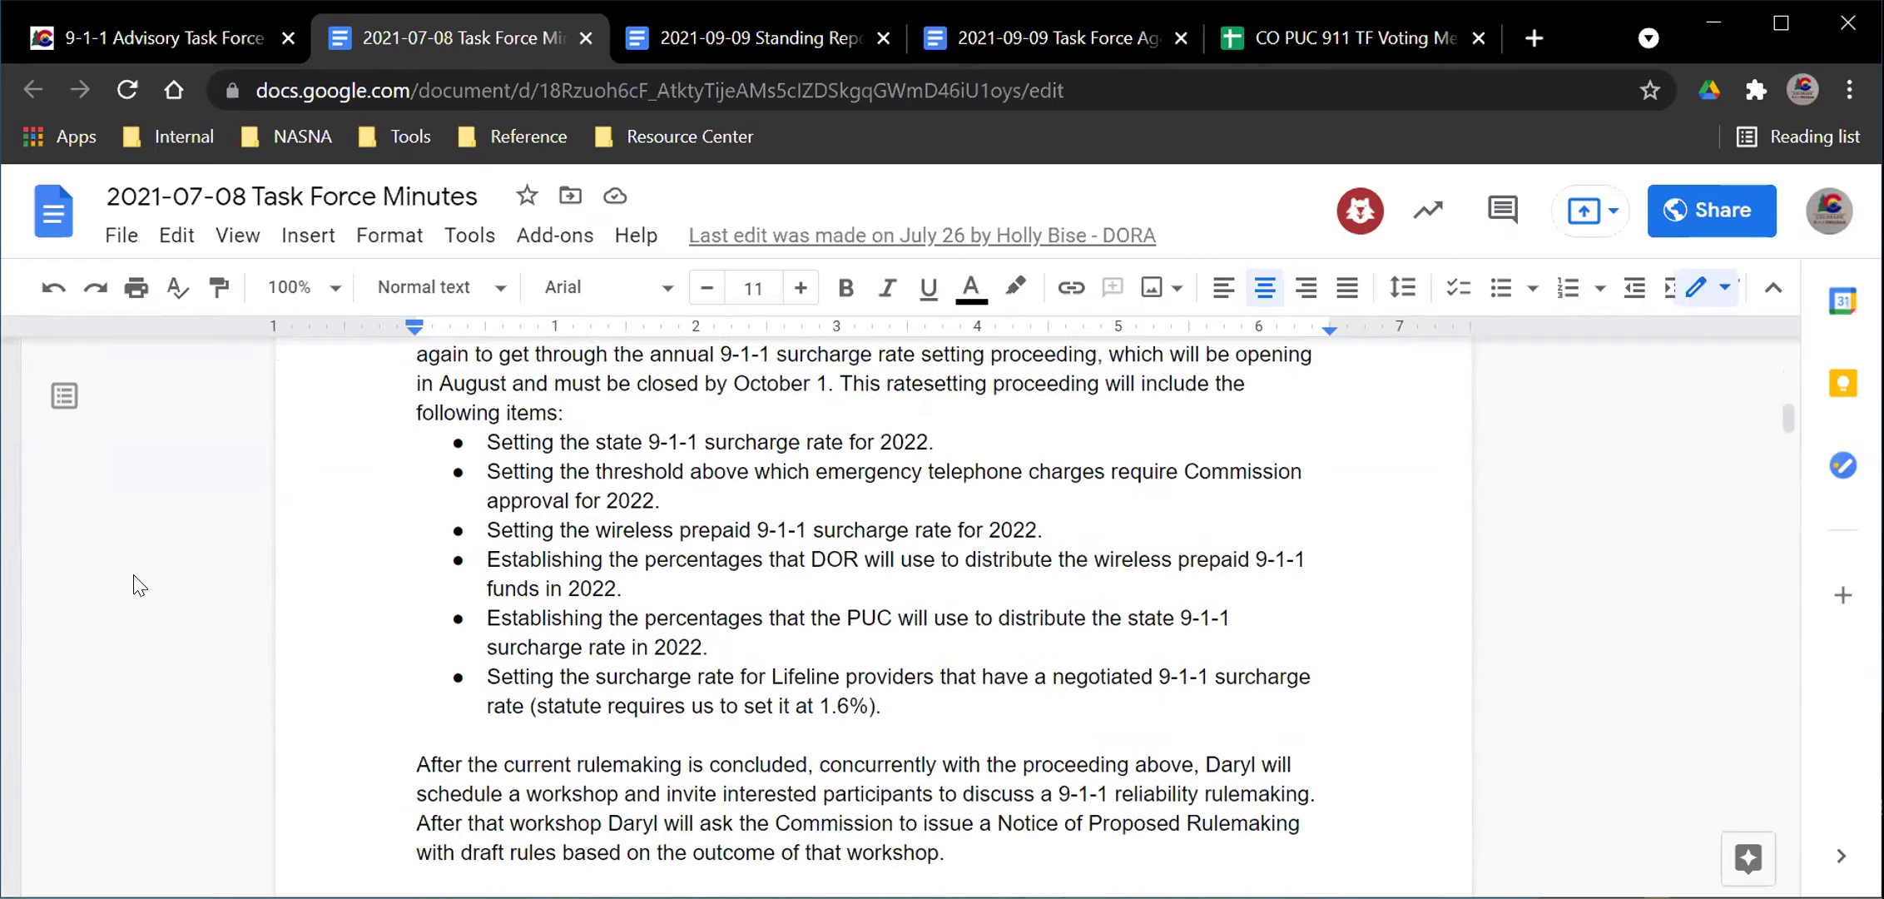
{"action": "scroll", "coordinate": [133, 585], "scroll_direction": "down", "scroll_amount": 8}
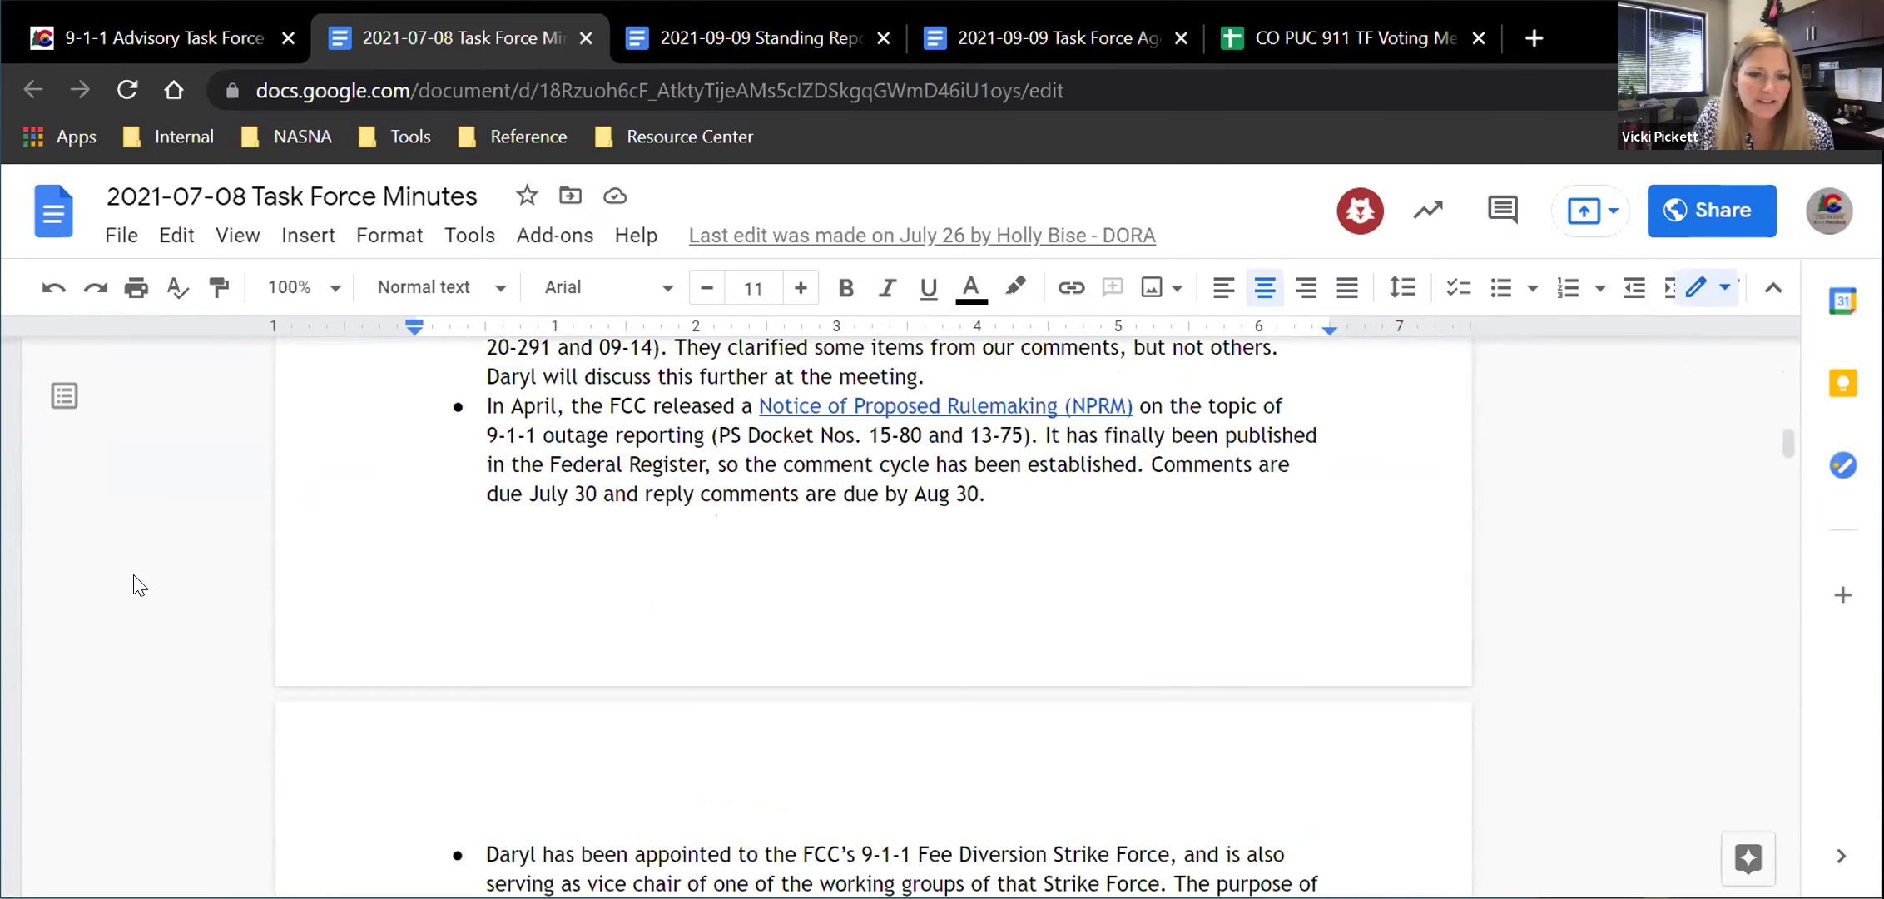
{"action": "scroll", "coordinate": [140, 585], "scroll_direction": "down", "scroll_amount": 9}
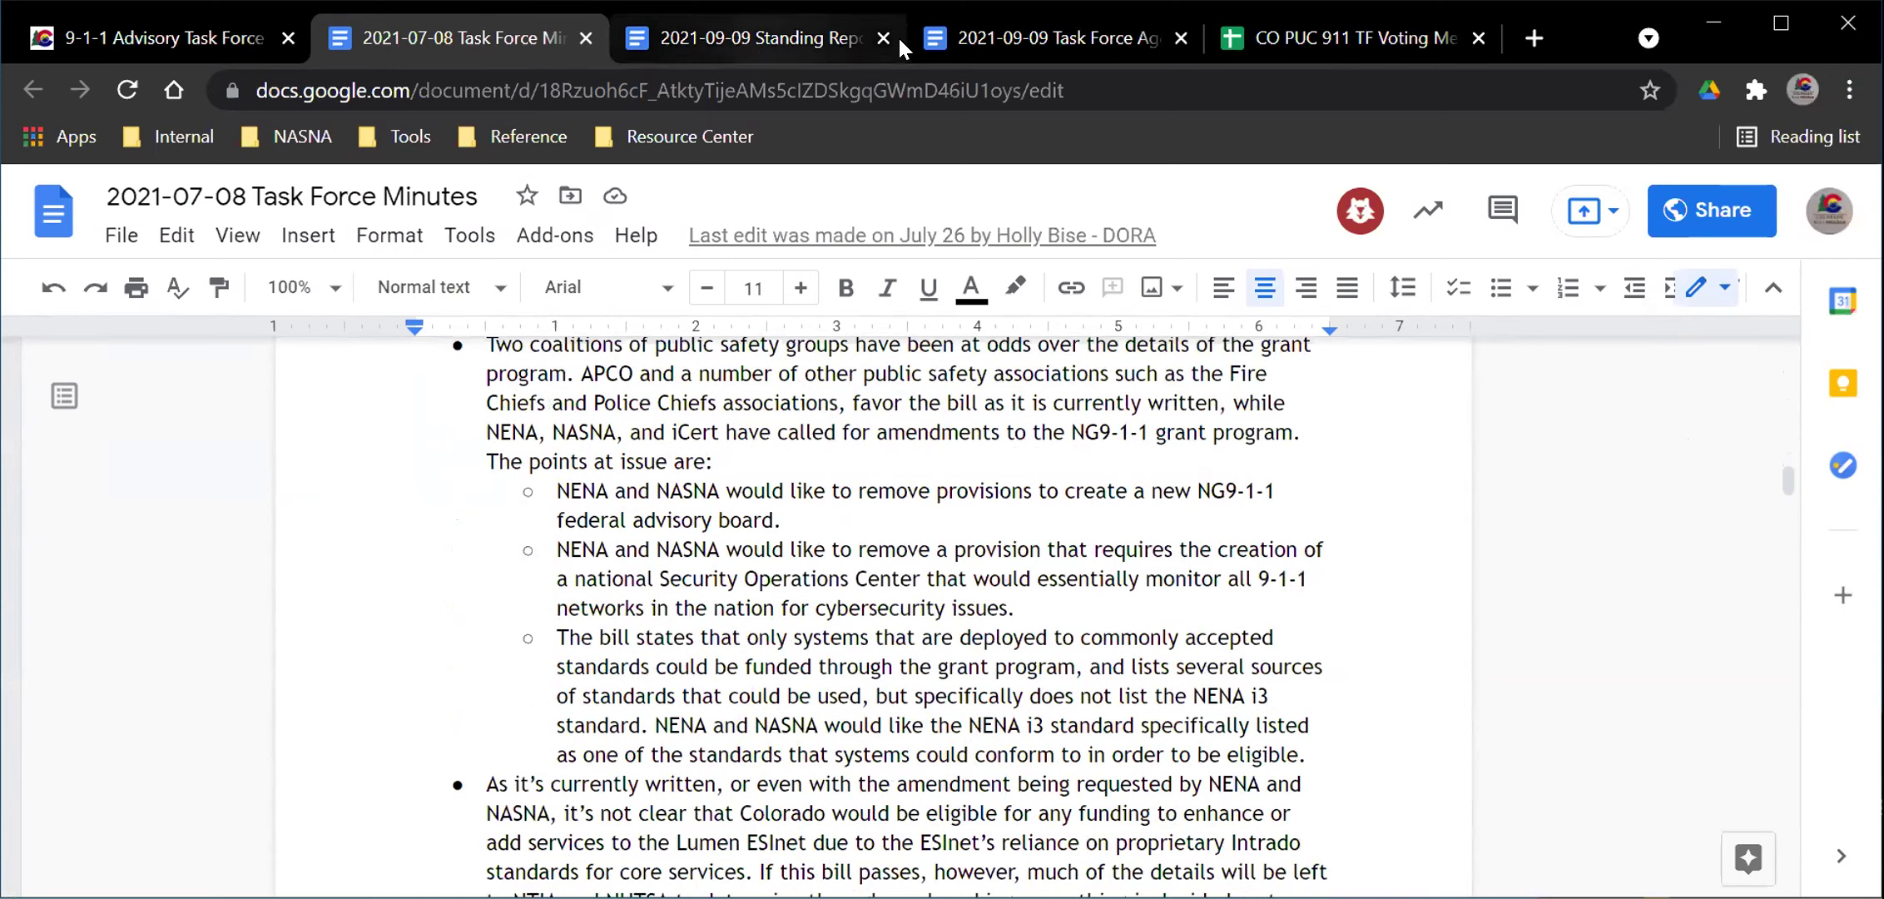
- Return to the September agenda, and view the PUC Staff Update's 911 Grant Update in the 2021-09-09 Standing Reports
{"action": "left_click", "coordinate": [1022, 35]}
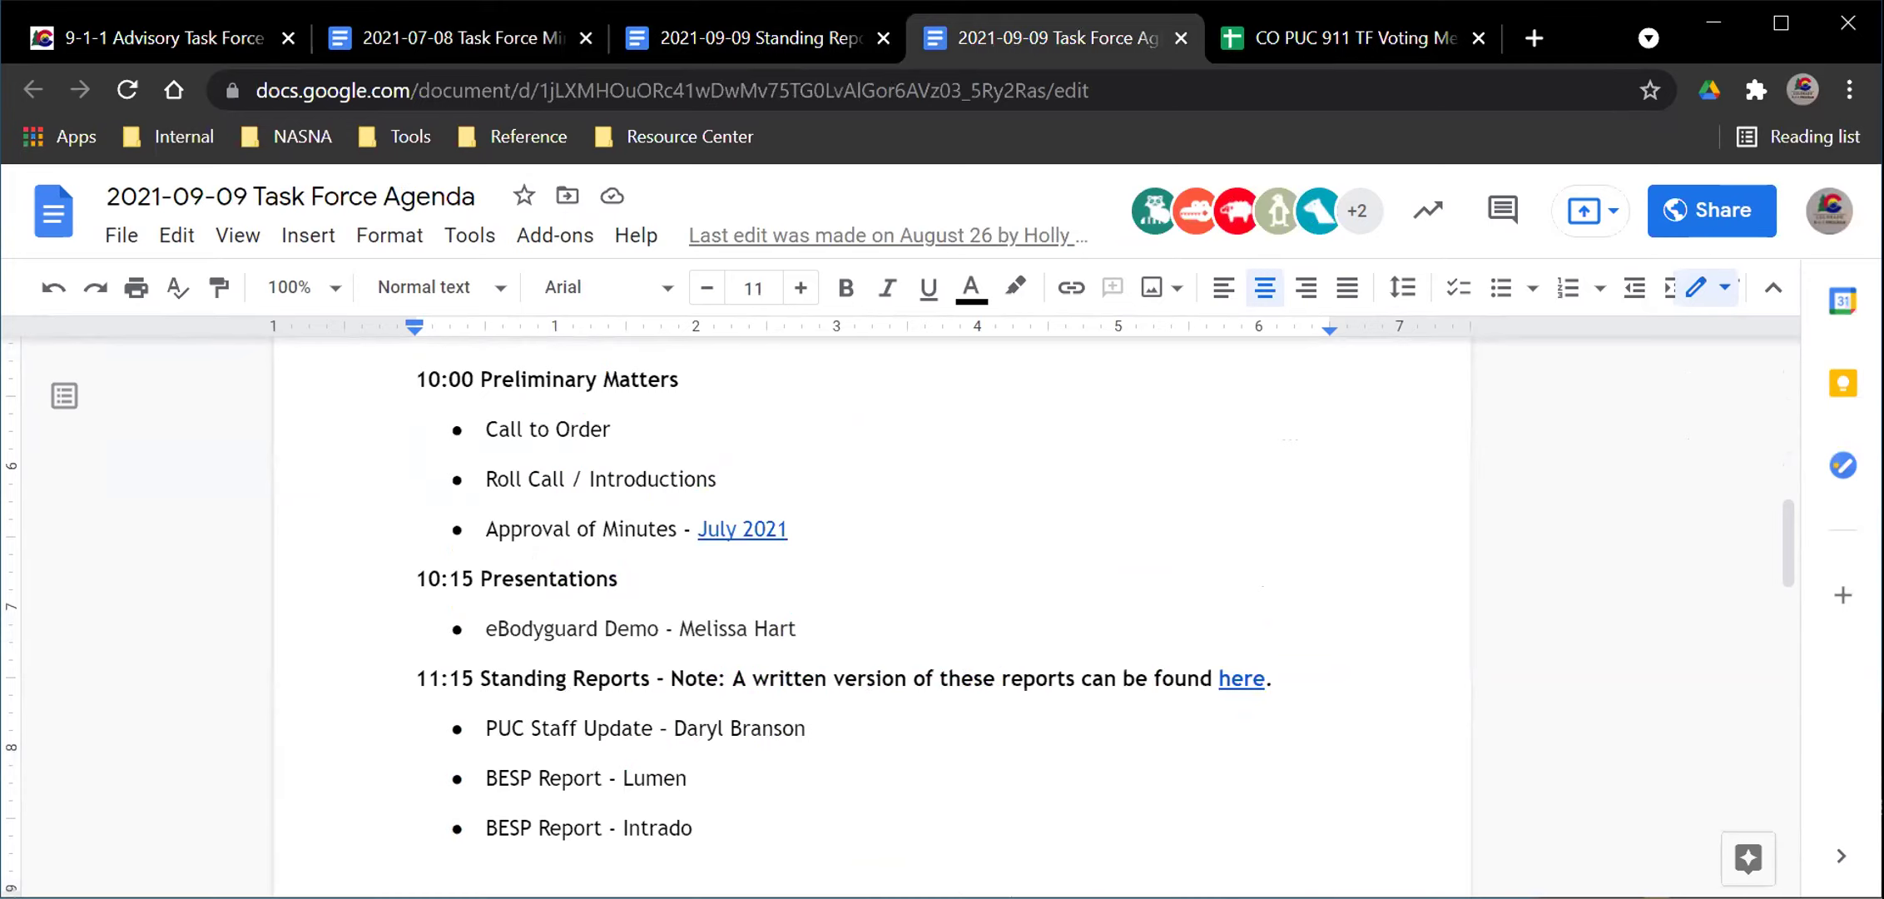
{"action": "left_click", "coordinate": [676, 37]}
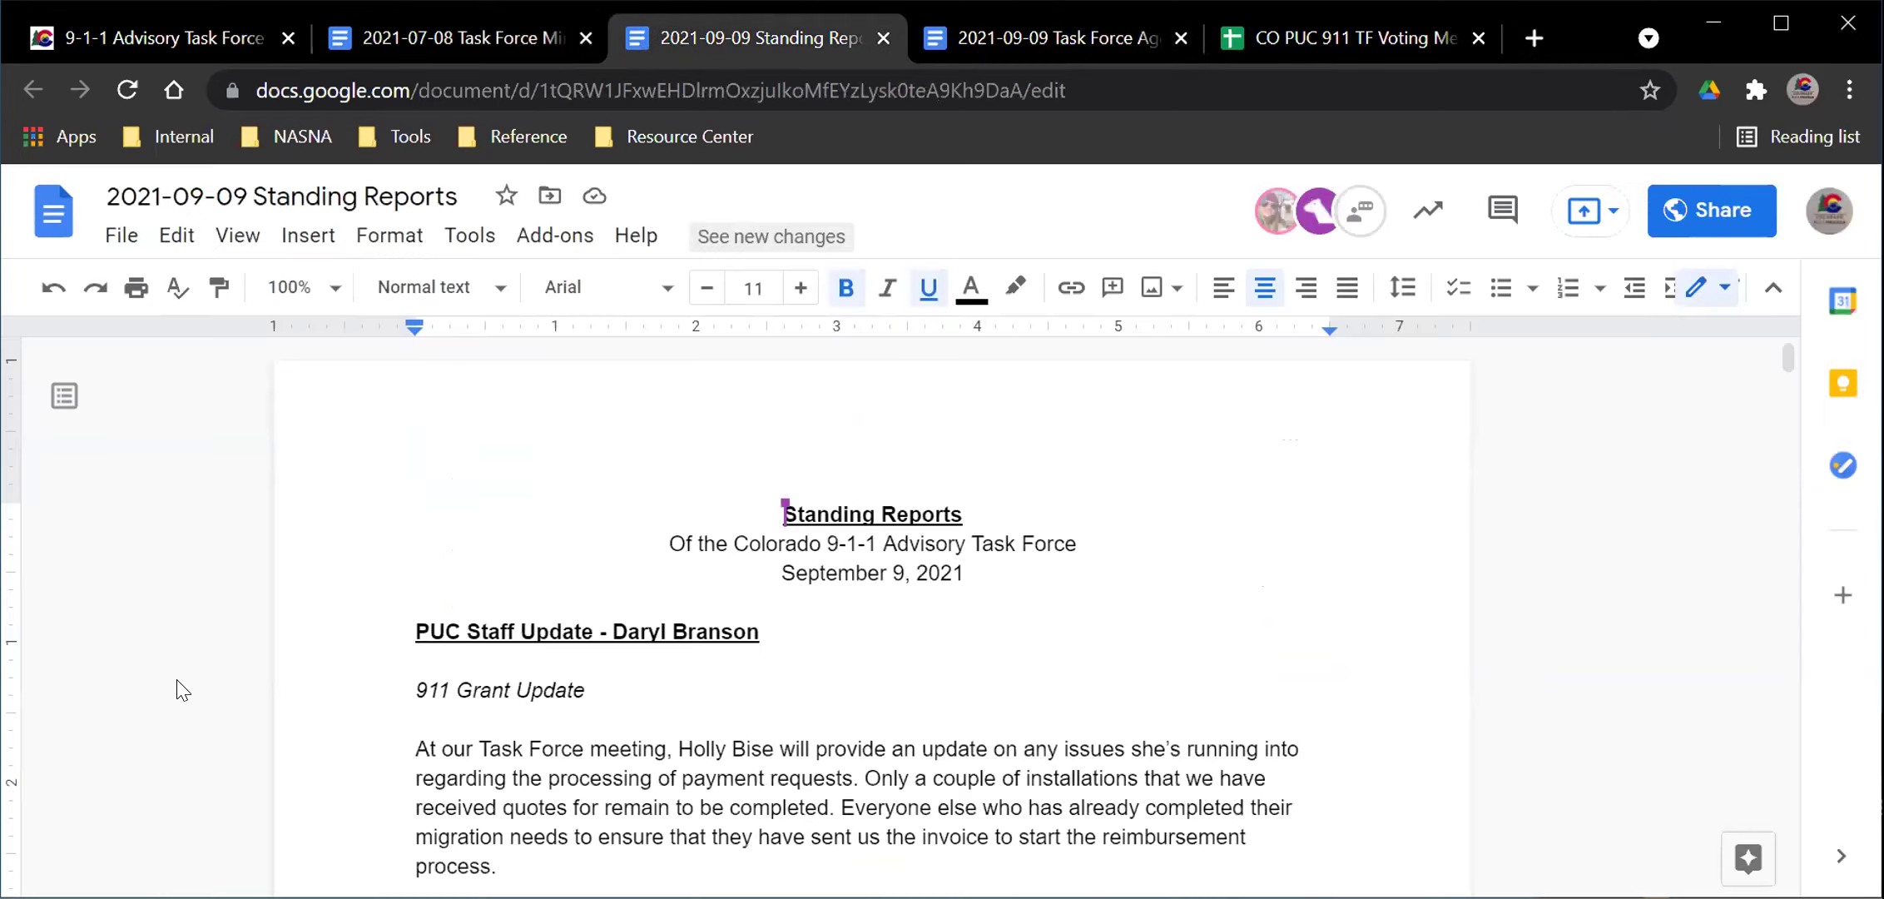
{"action": "scroll", "coordinate": [183, 689], "scroll_direction": "down", "scroll_amount": 2}
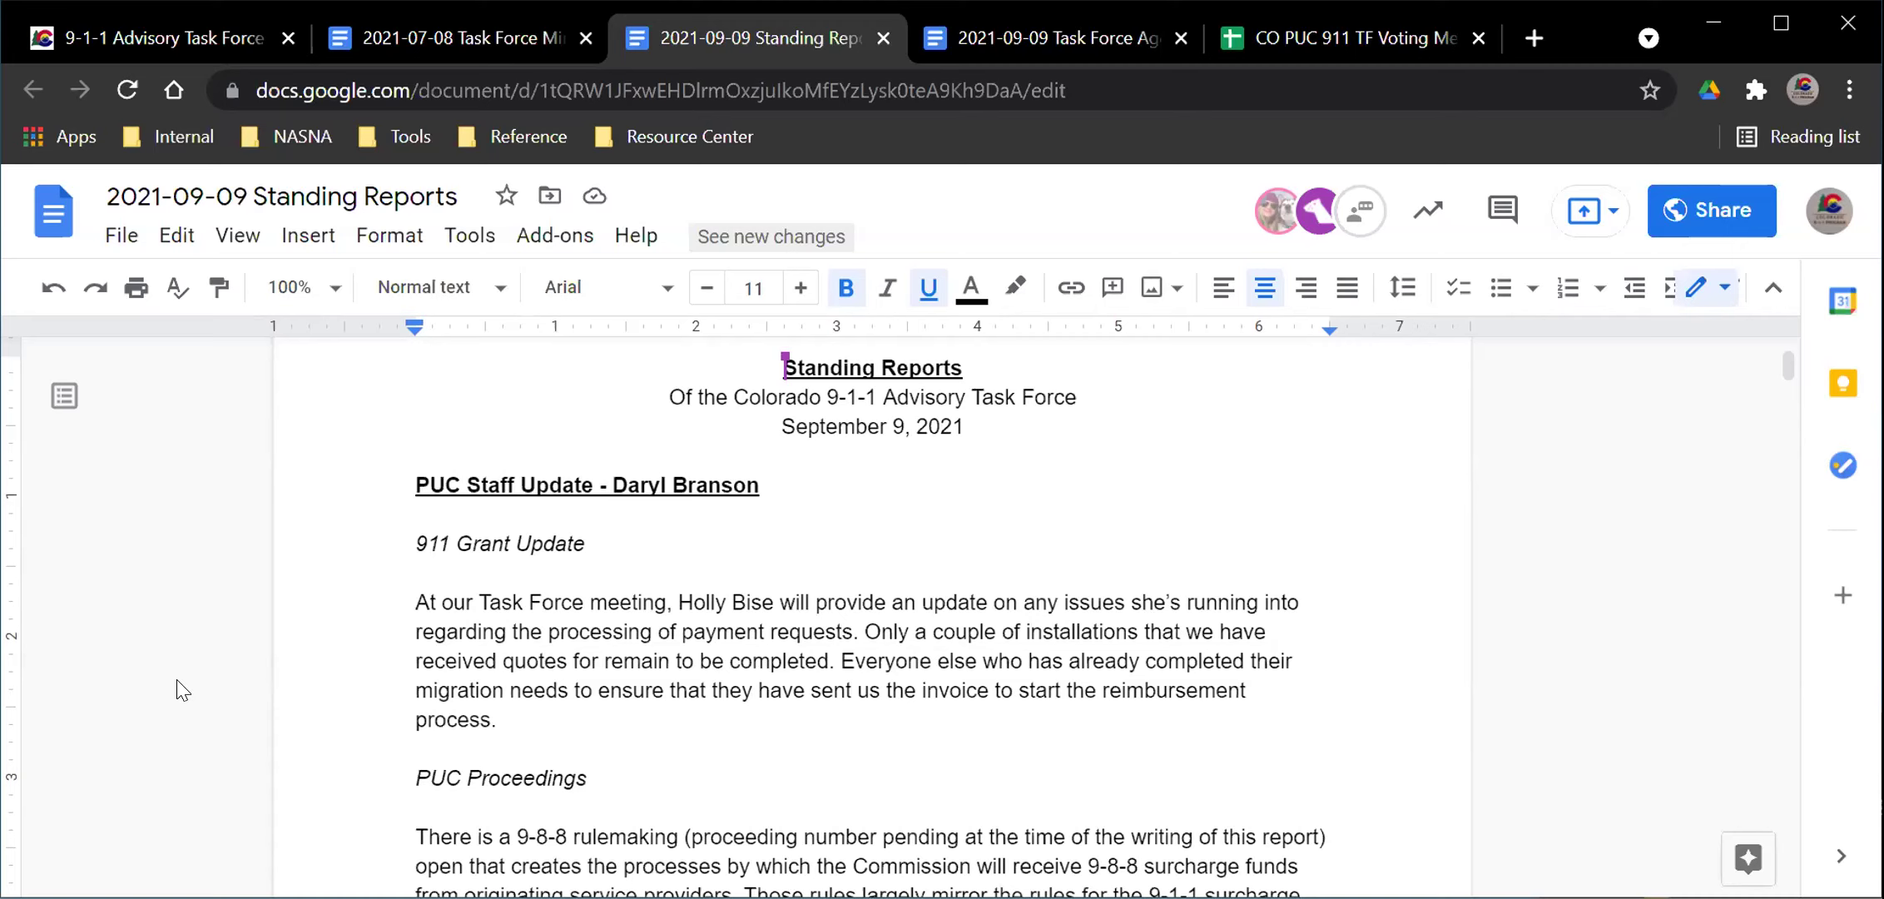
{"action": "scroll", "coordinate": [183, 689], "scroll_direction": "down", "scroll_amount": 2}
{"action": "scroll", "coordinate": [183, 689], "scroll_direction": "up", "scroll_amount": 2}
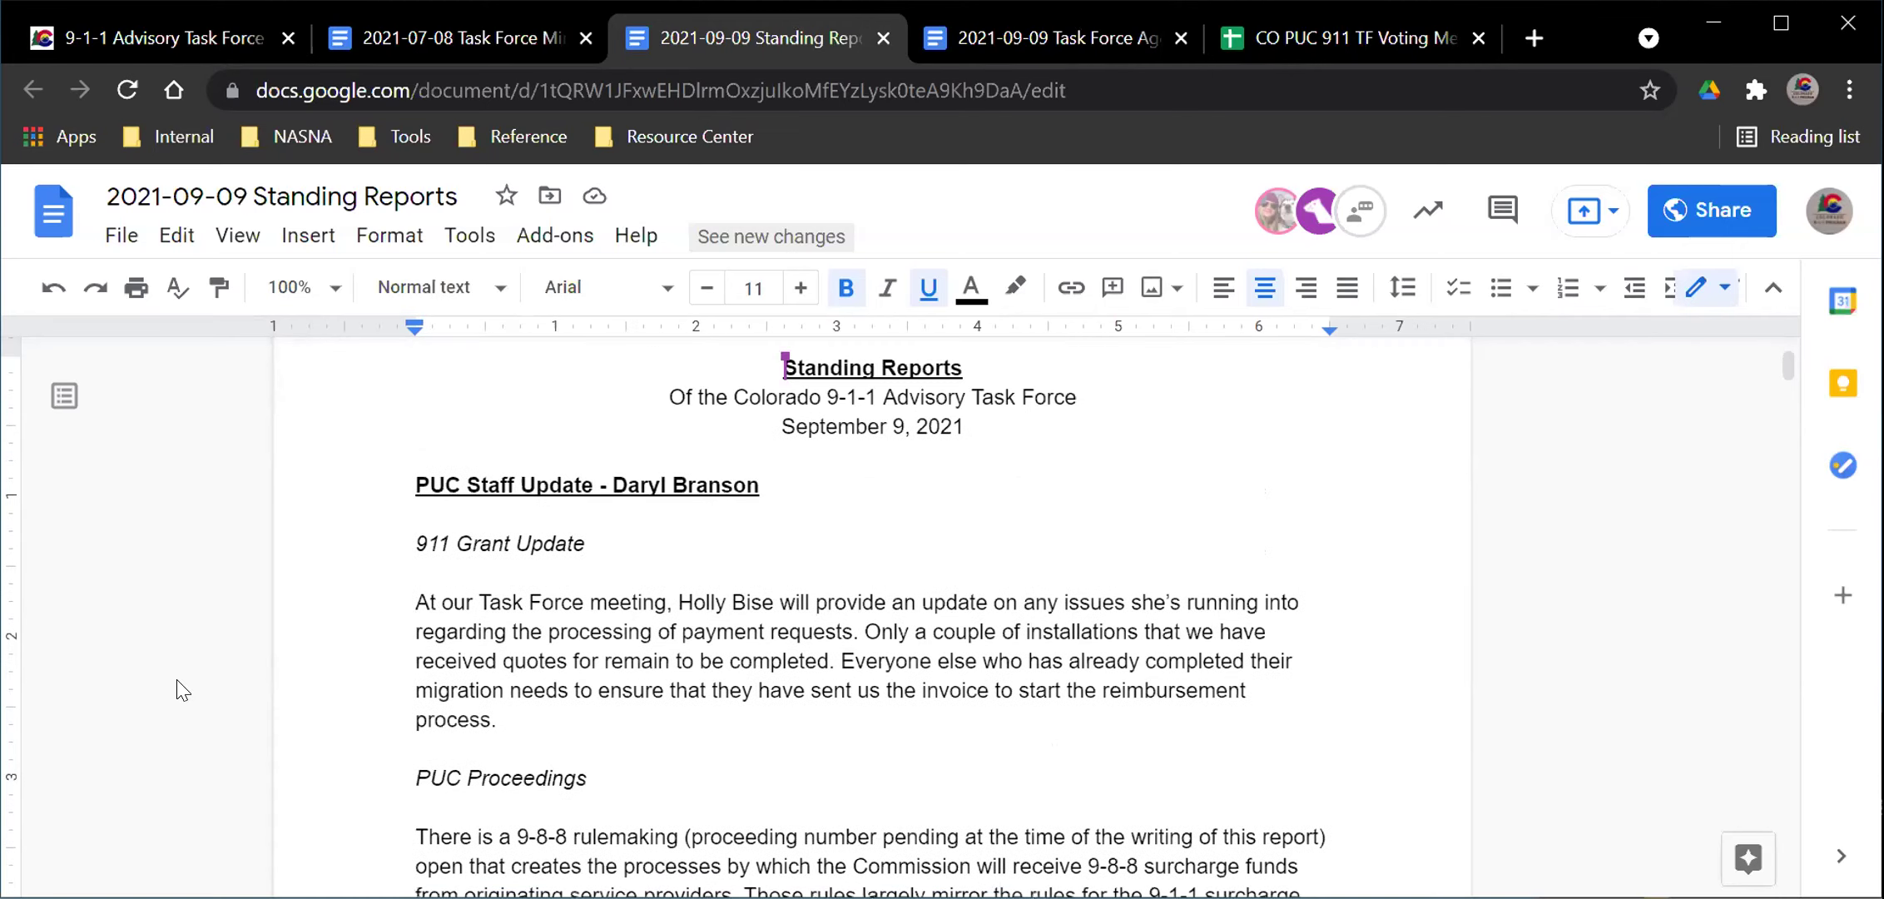